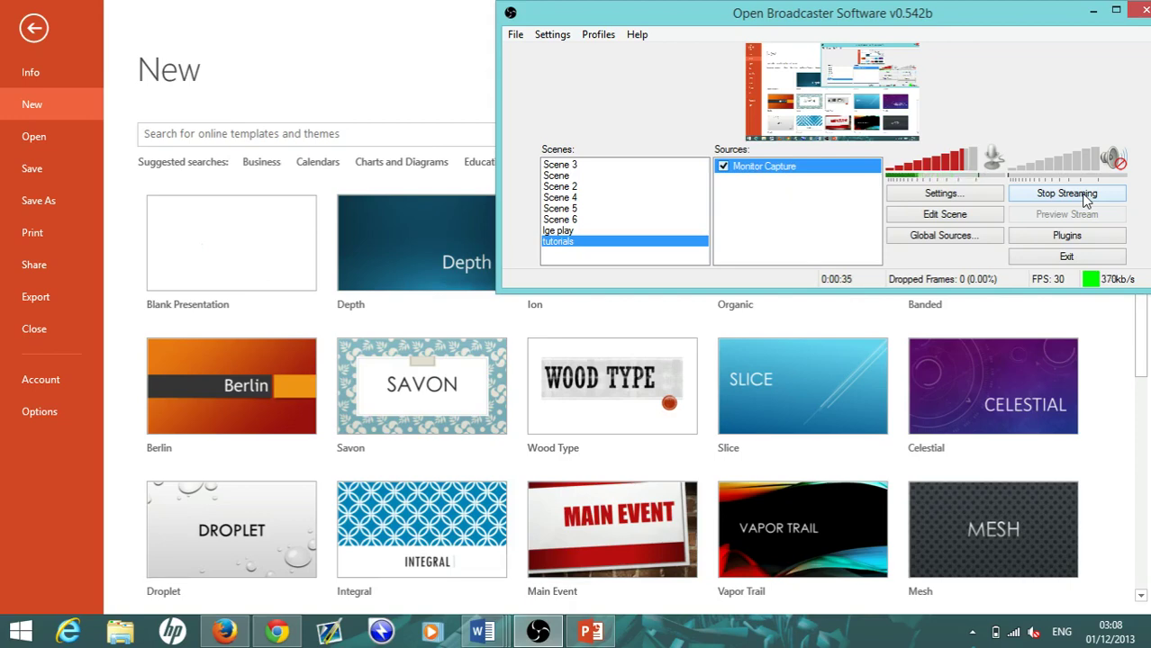
# Switch to PowerPoint and create a new presentation from the Depth theme in its purple variant.
pyautogui.press('super+c')
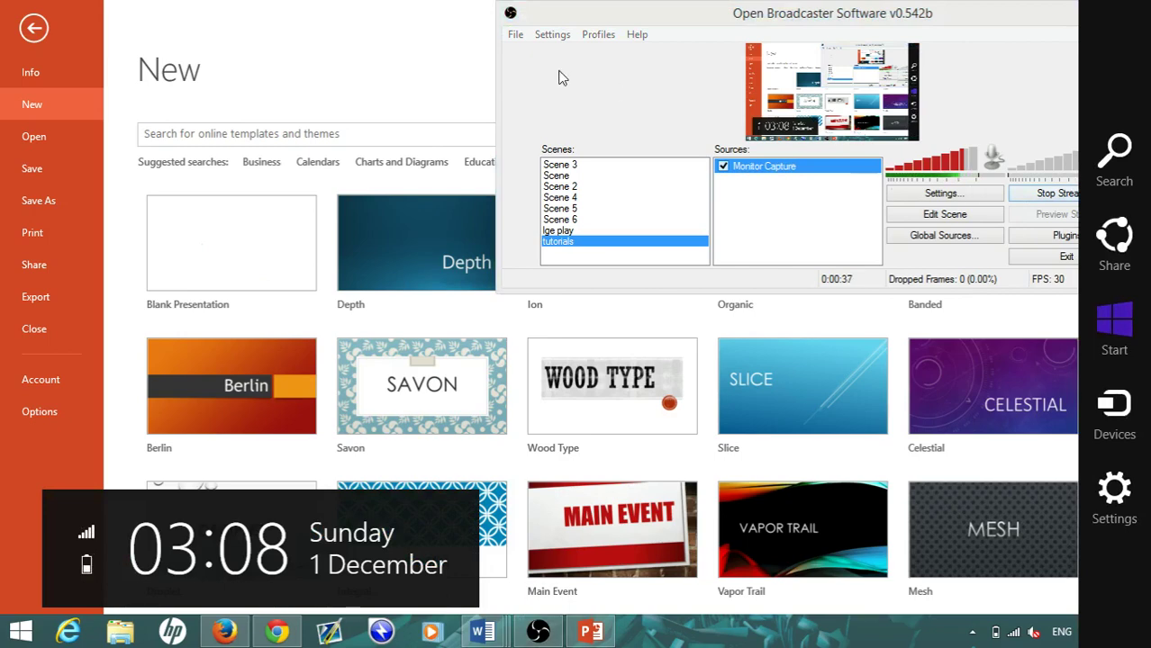
pyautogui.press('Escape')
pyautogui.click(416, 77)
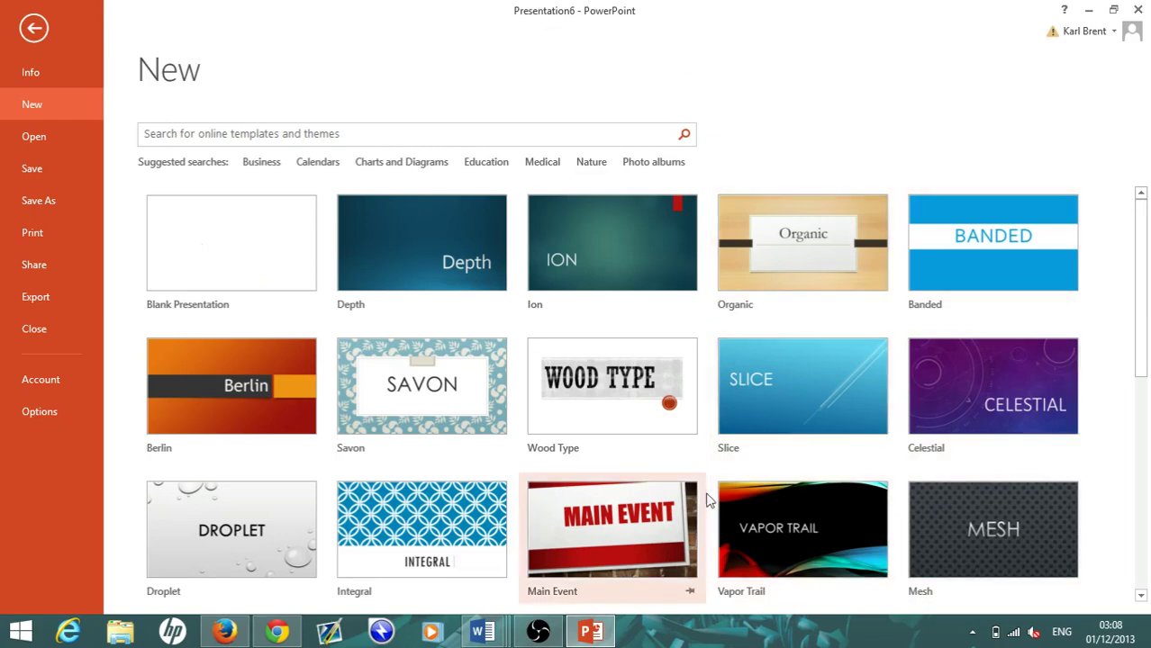
pyautogui.click(376, 135)
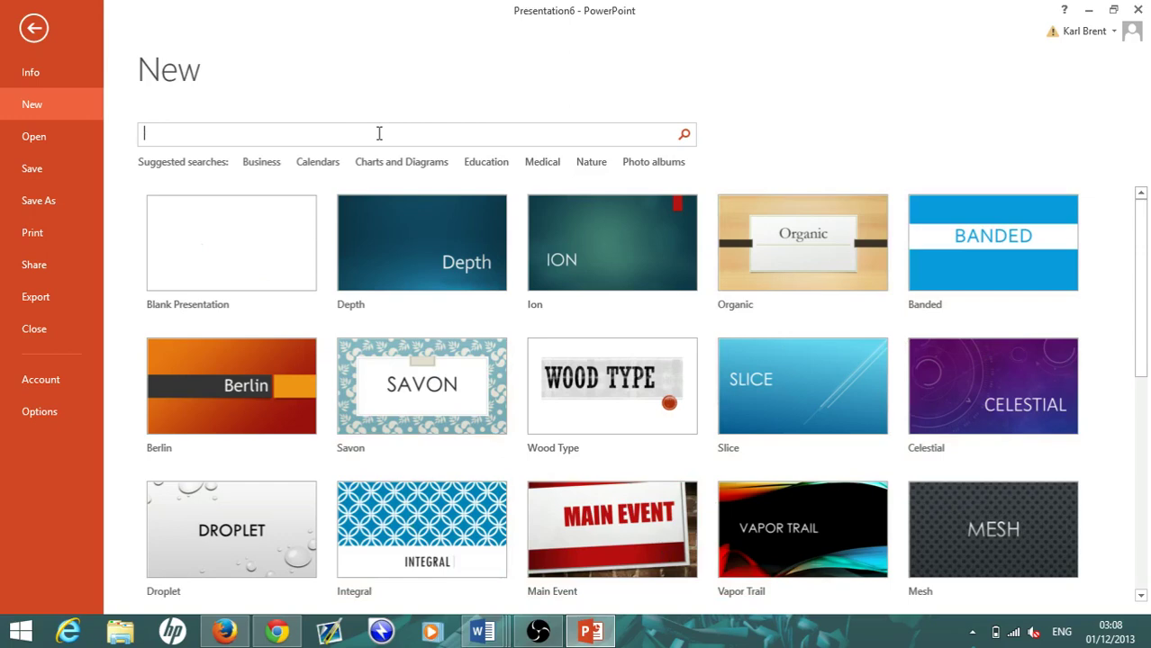
pyautogui.click(897, 144)
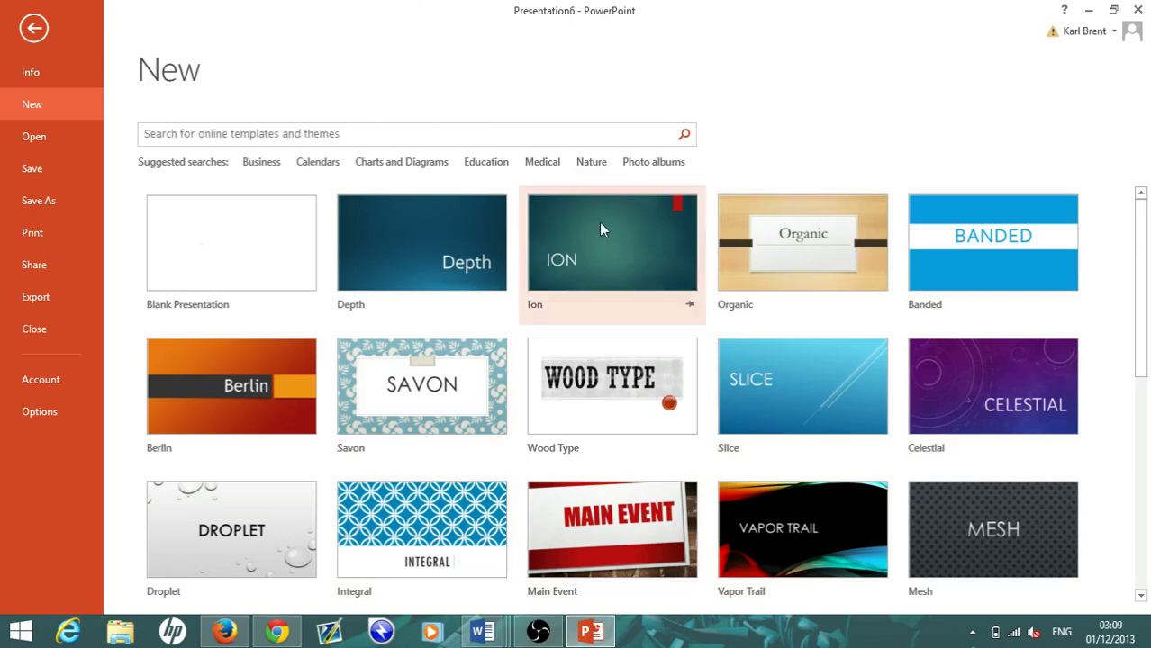
pyautogui.click(459, 244)
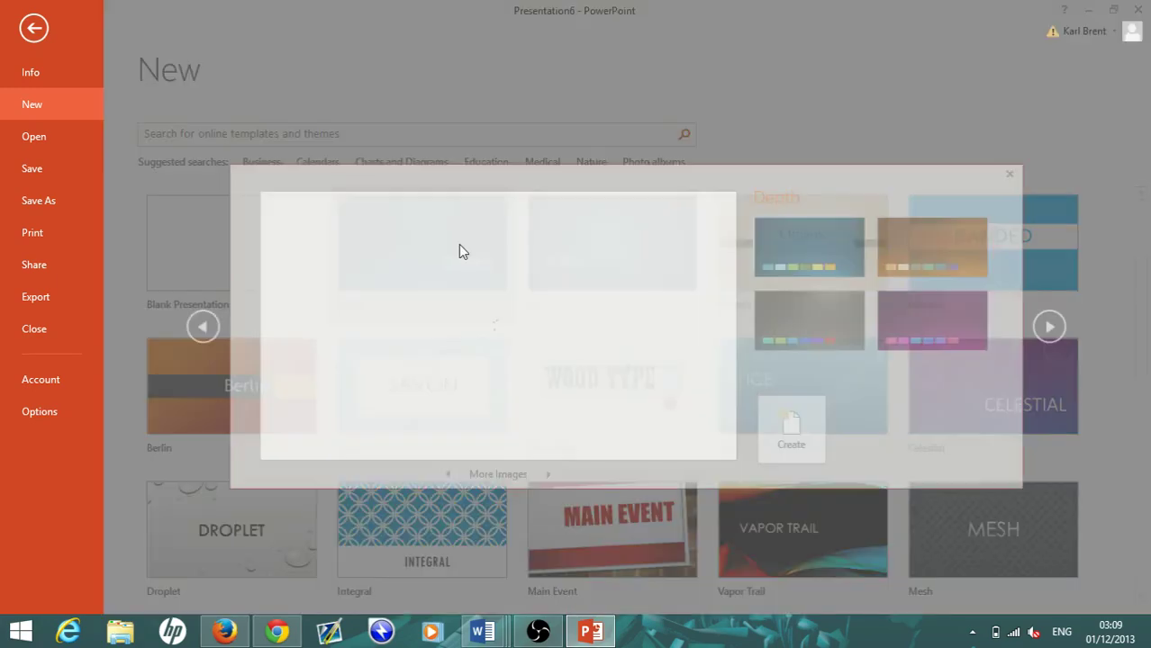
pyautogui.doubleClick(928, 335)
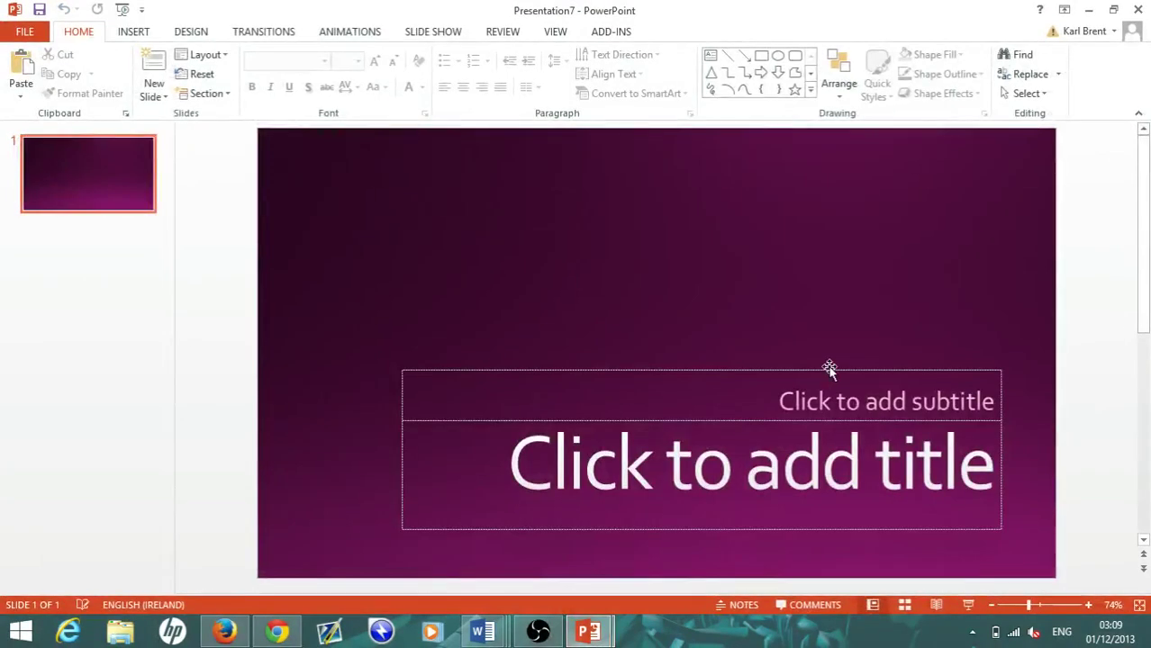
# Separate the subtitle placeholder from the title and cut it from the slide.
pyautogui.moveTo(829, 367); pyautogui.dragTo(810, 286)
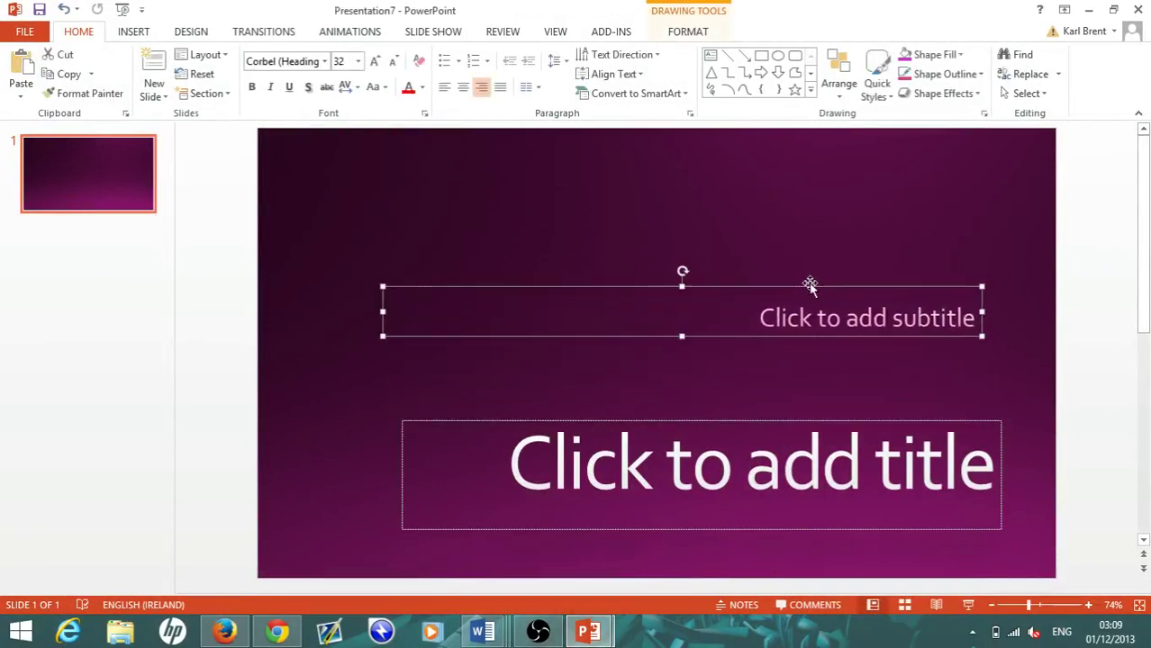
pyautogui.rightClick(808, 288)
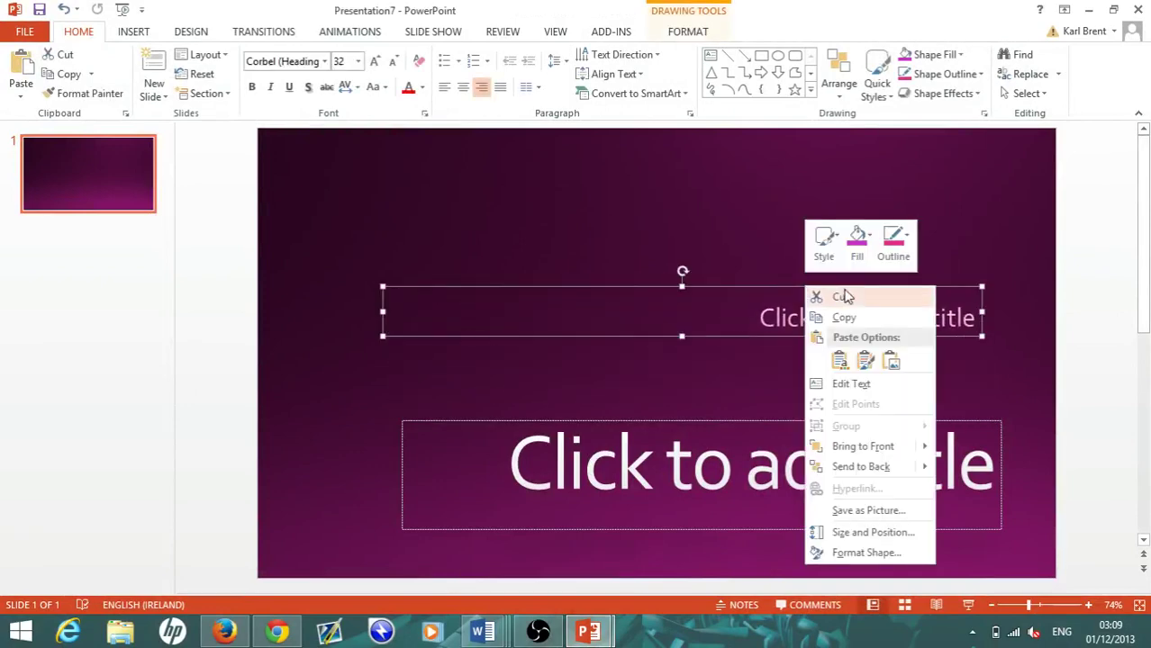
pyautogui.click(839, 296)
# Enter THUMBNAIL in capital letters as the slide's title.
pyautogui.click(985, 459)
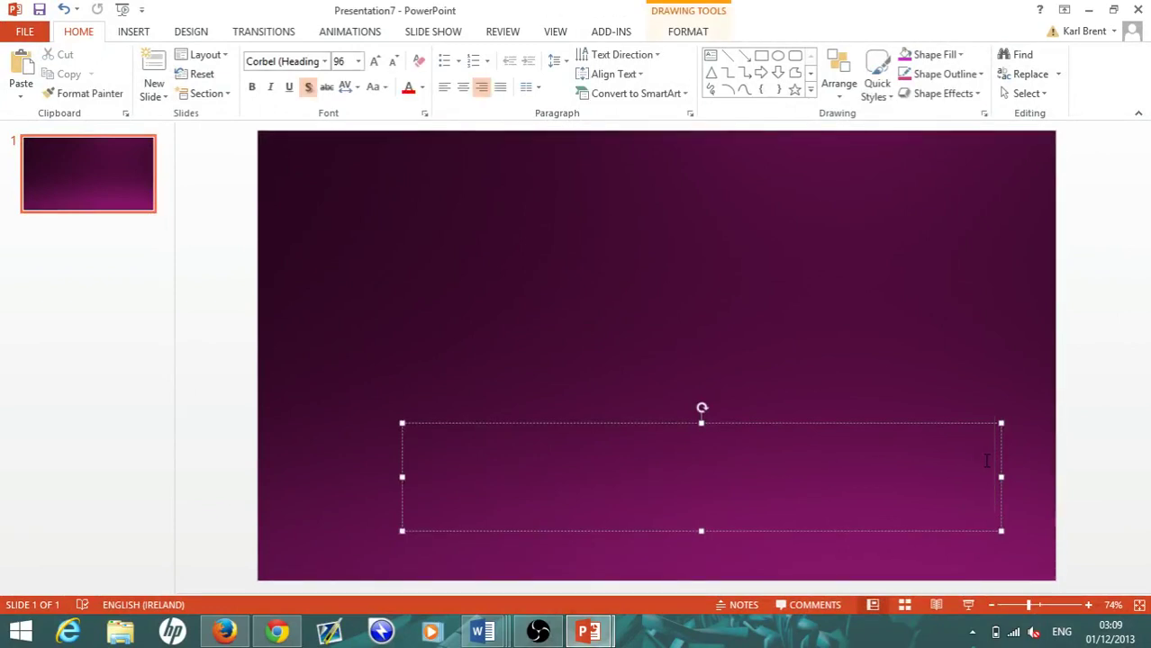
pyautogui.write('Th')
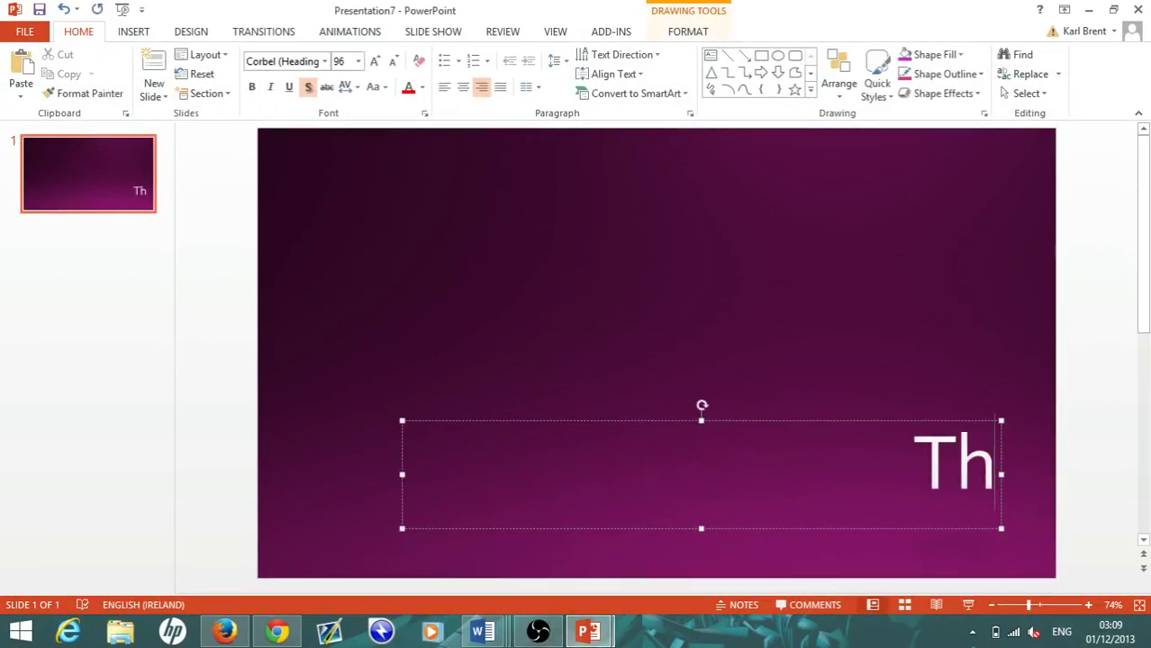
pyautogui.press('BackSpace')
pyautogui.write('HU')
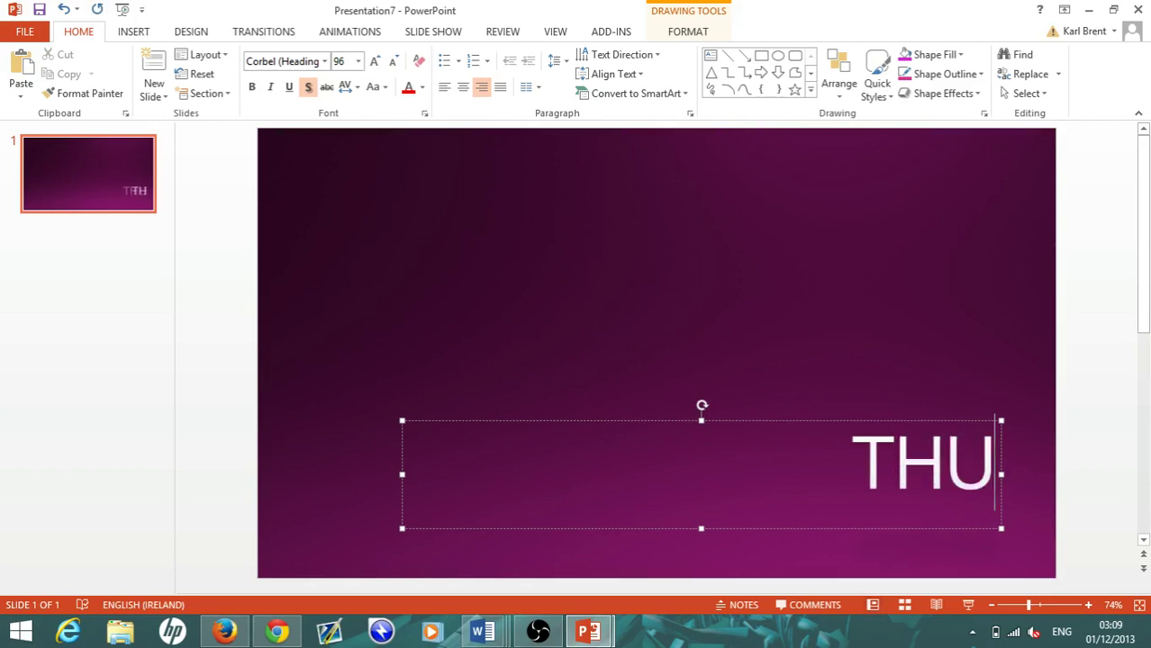
pyautogui.write('MB')
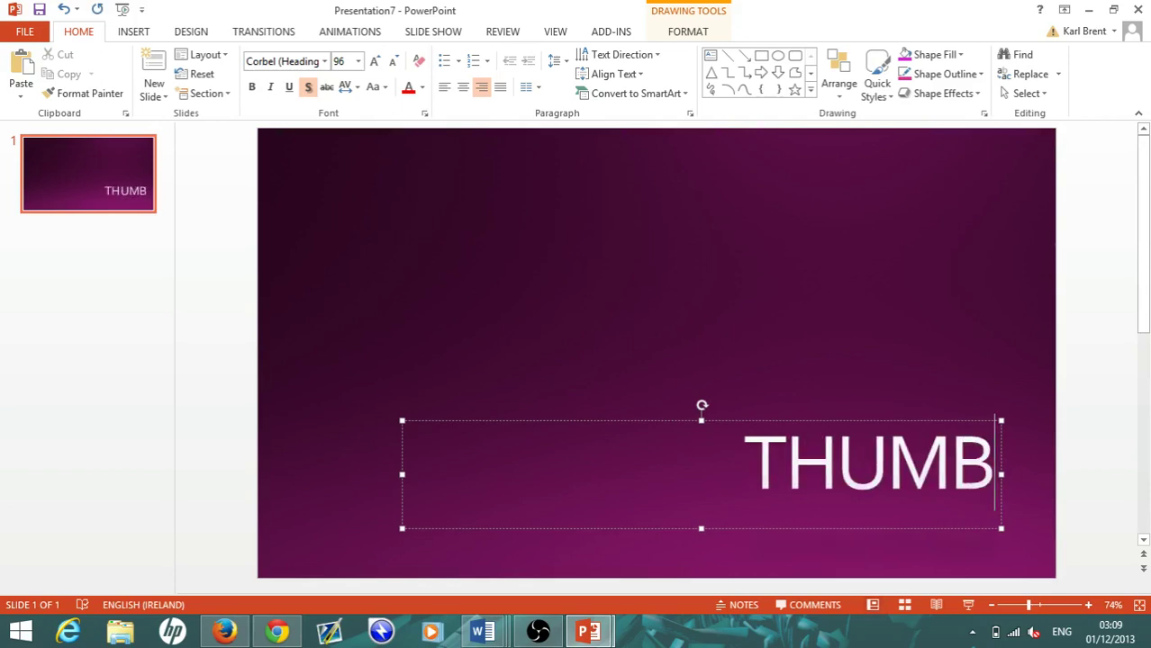
pyautogui.write('NAIL')
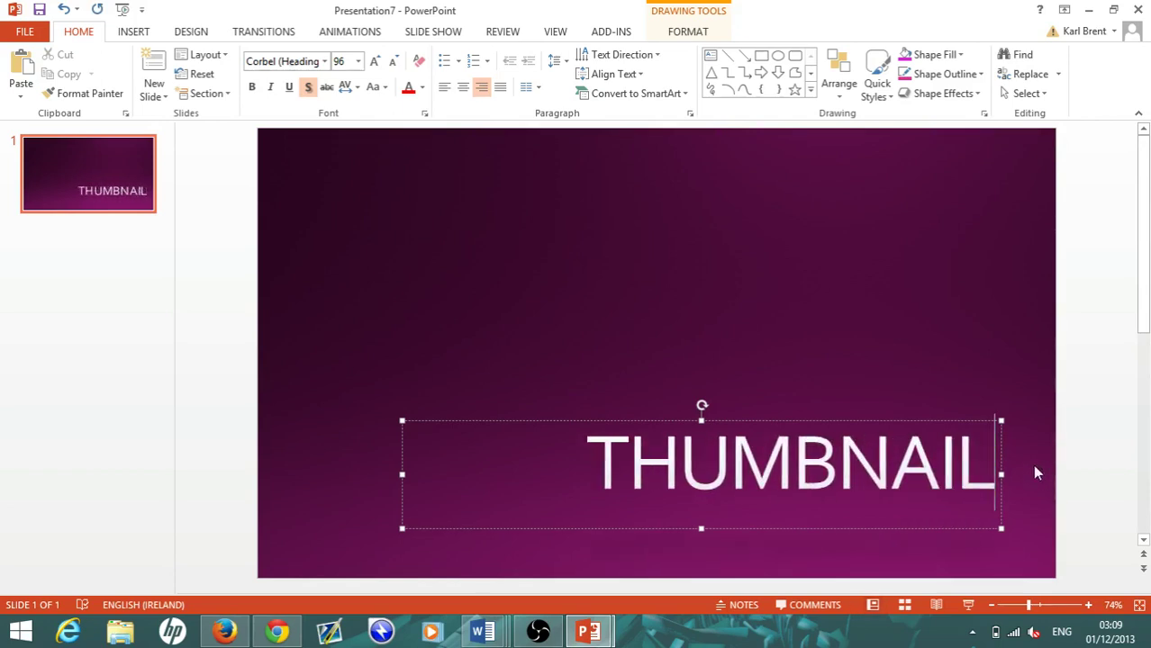
# Change the font of the THUMBNAIL title to Coalition.
pyautogui.doubleClick(982, 465)
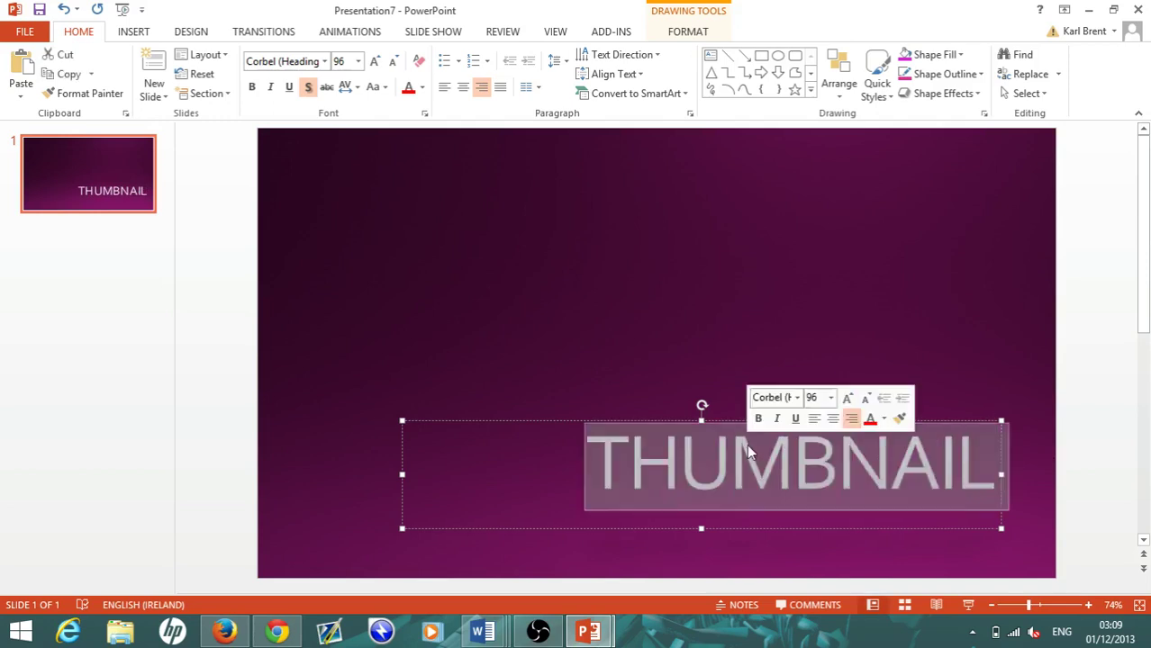
pyautogui.click(325, 61)
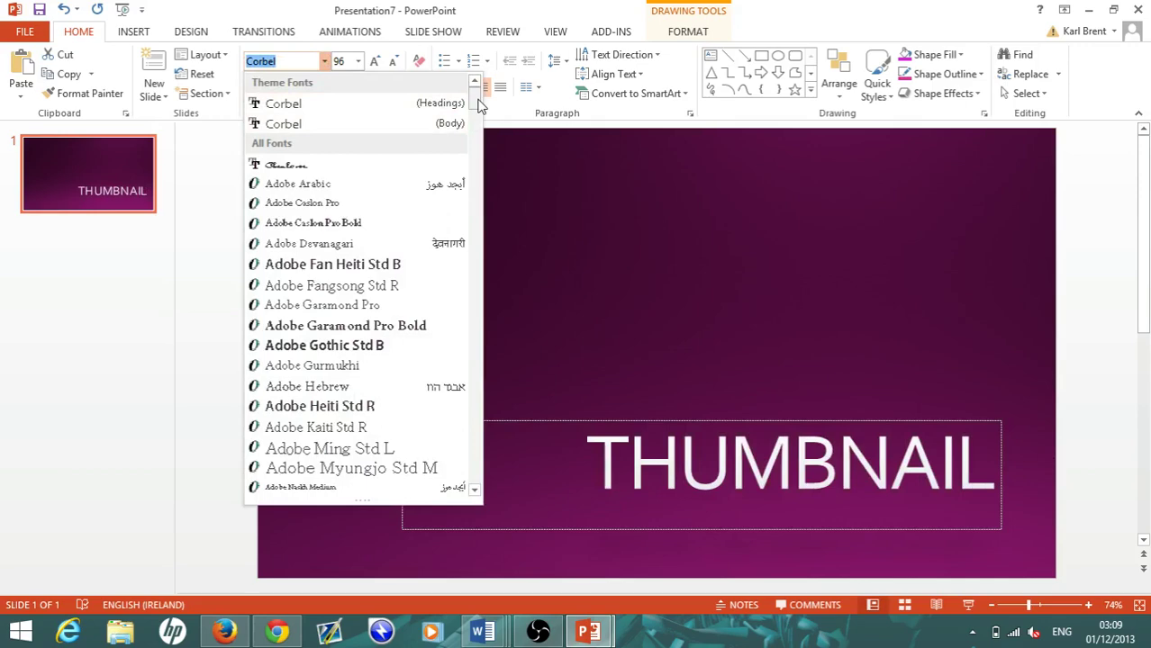
pyautogui.moveTo(476, 103); pyautogui.dragTo(485, 184)
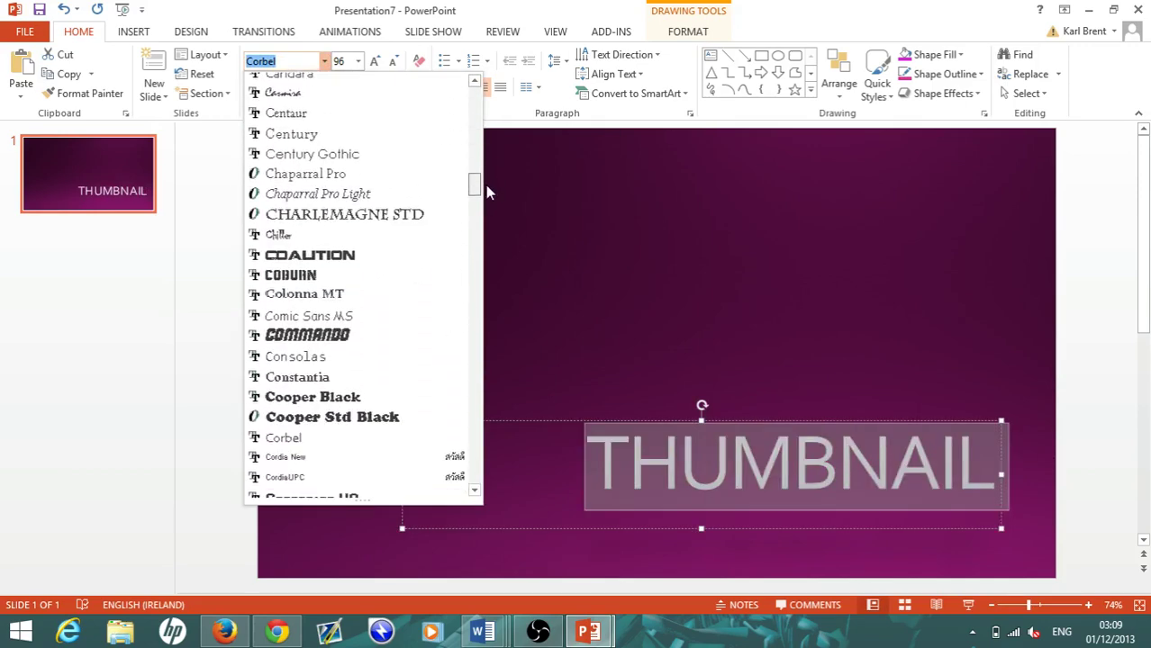
pyautogui.click(354, 257)
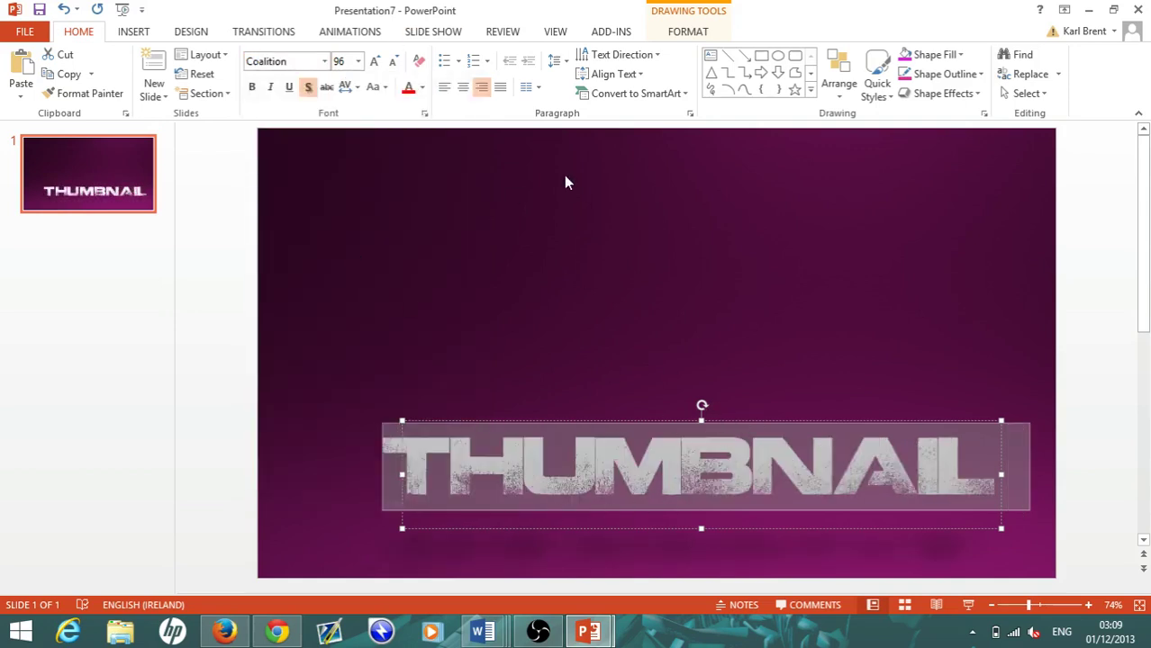
# Set the title's font size to 115 and shift its text box right so the whole word fits on the slide.
pyautogui.click(339, 61)
pyautogui.write('115')
pyautogui.press('Return')
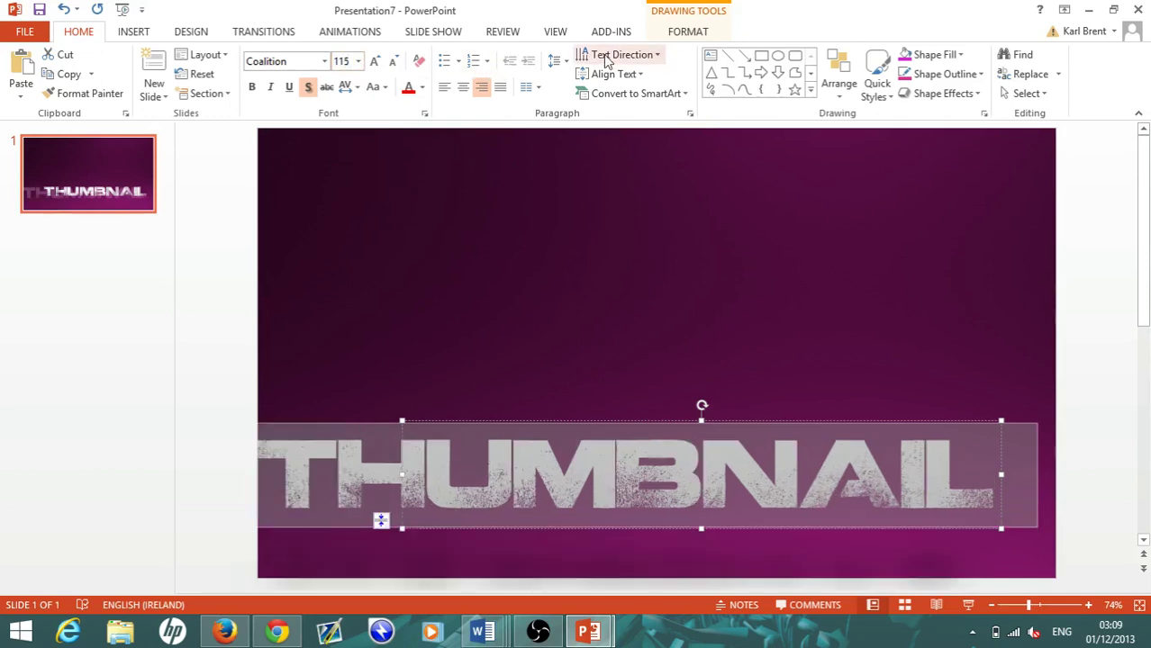
pyautogui.moveTo(807, 419); pyautogui.dragTo(863, 392)
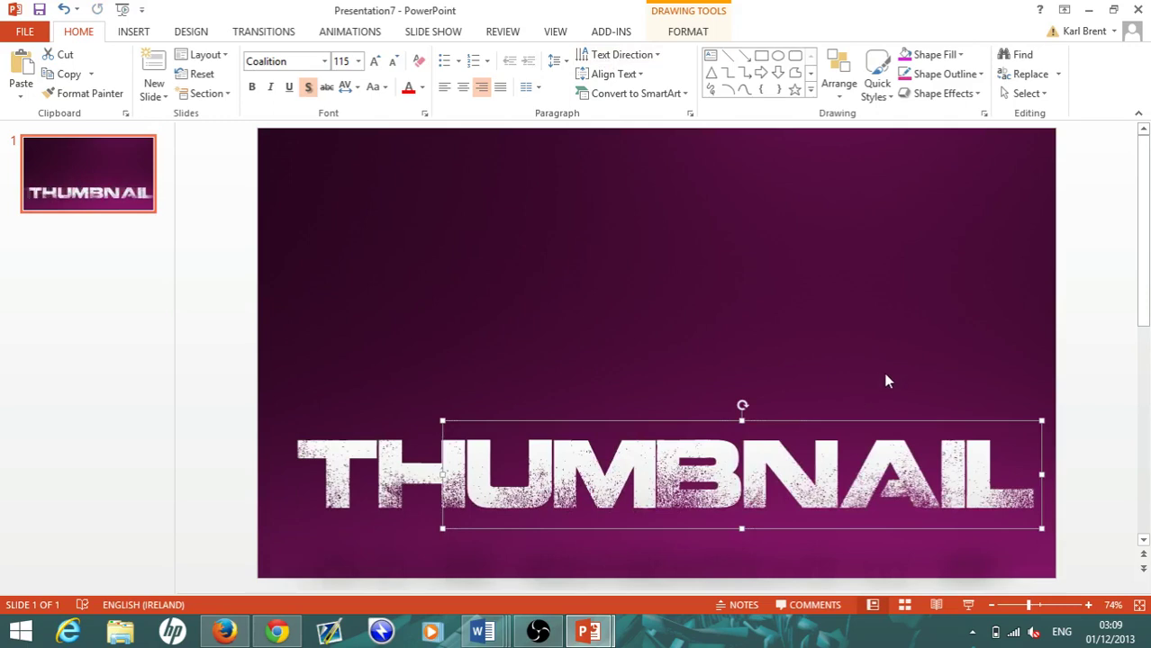
pyautogui.click(886, 378)
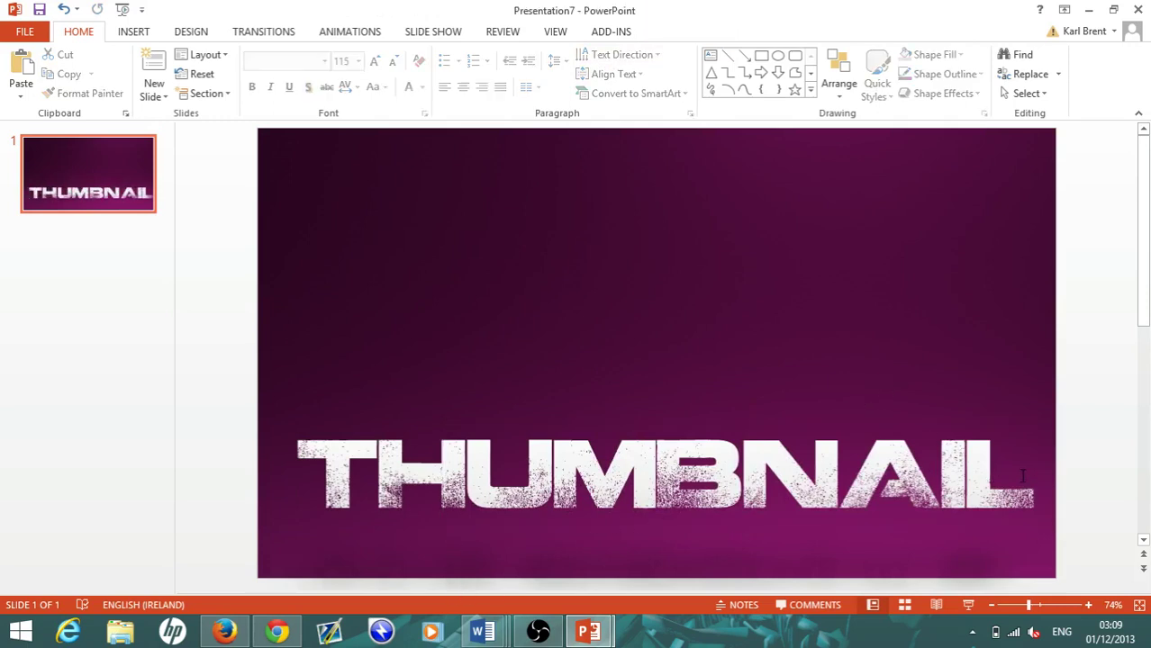
# Give the THUMBNAIL title text a red outline from the standard colours.
pyautogui.moveTo(1024, 474); pyautogui.dragTo(567, 464)
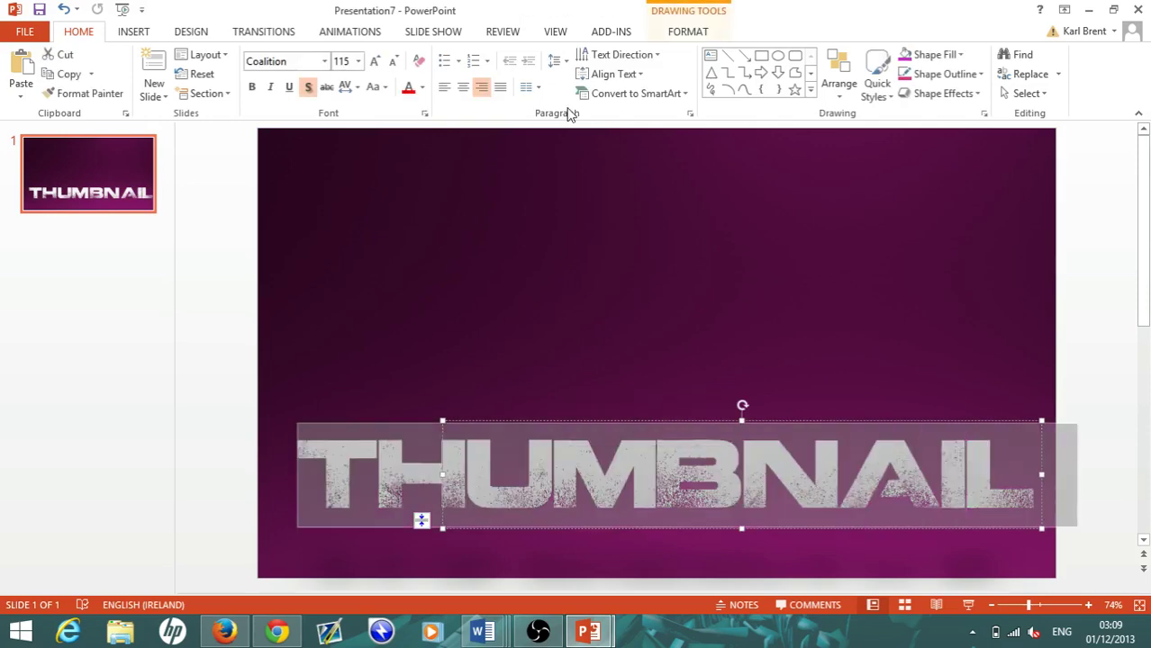
pyautogui.click(688, 32)
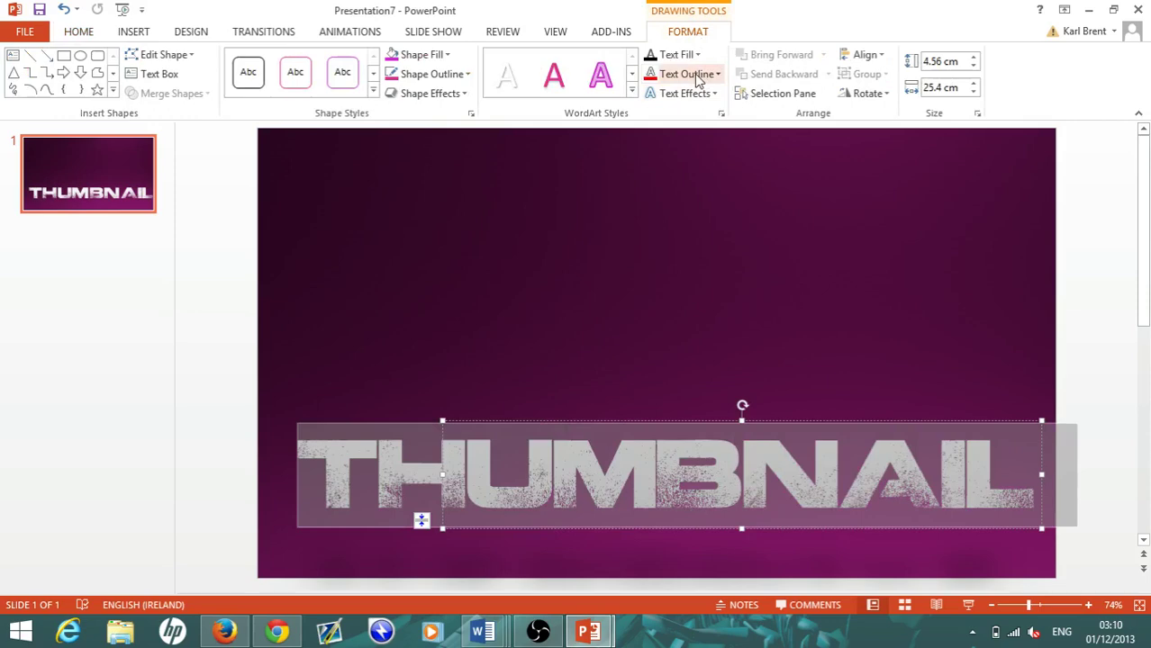
pyautogui.click(692, 76)
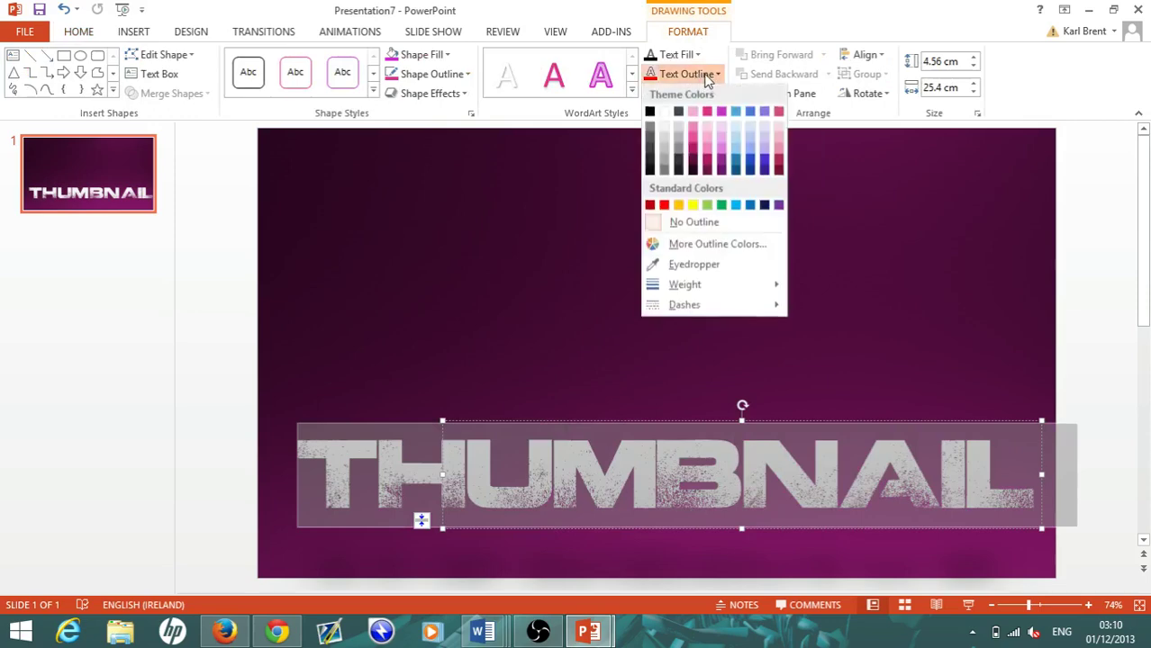
pyautogui.click(664, 206)
# Apply the largest glow variation in the pinkish-red theme accent colour to the title text.
pyautogui.click(707, 95)
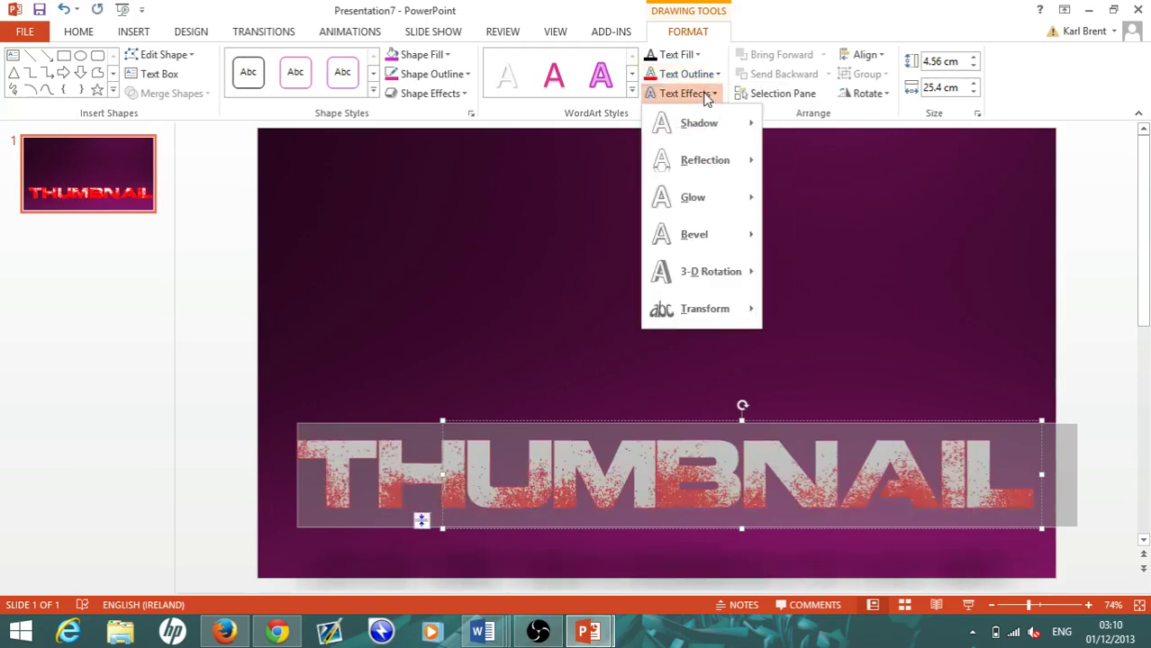
pyautogui.moveTo(702, 199)
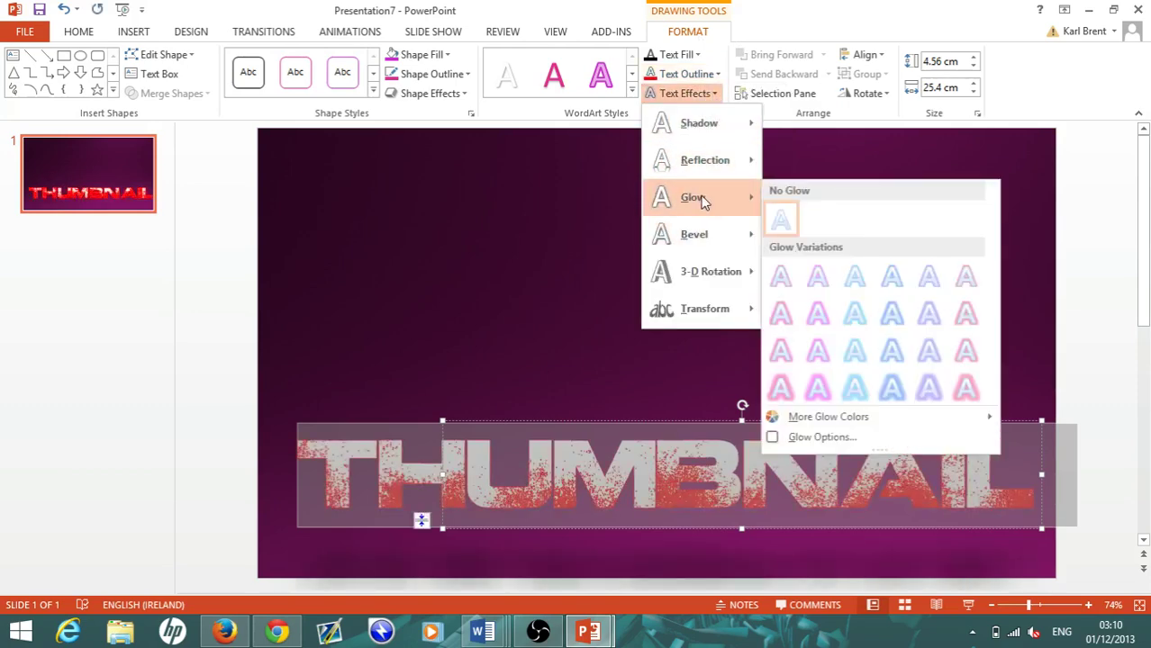
pyautogui.click(968, 389)
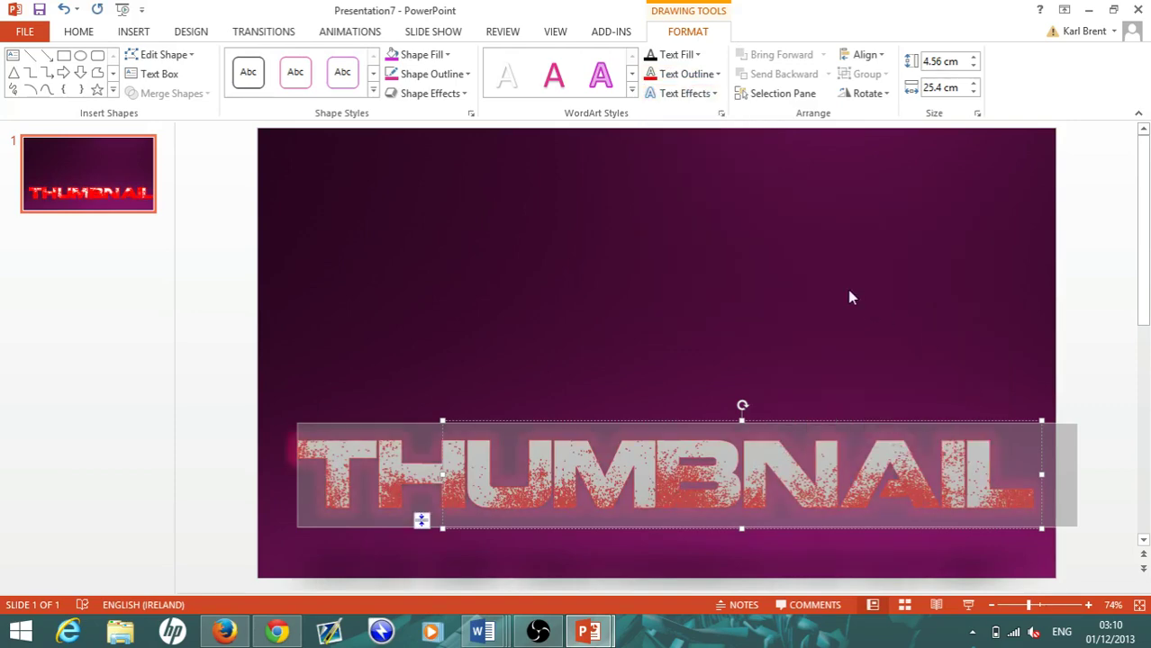
# Rotate the title slightly counterclockwise so it slopes upward to the right, and nudge it up a little.
pyautogui.click(742, 407)
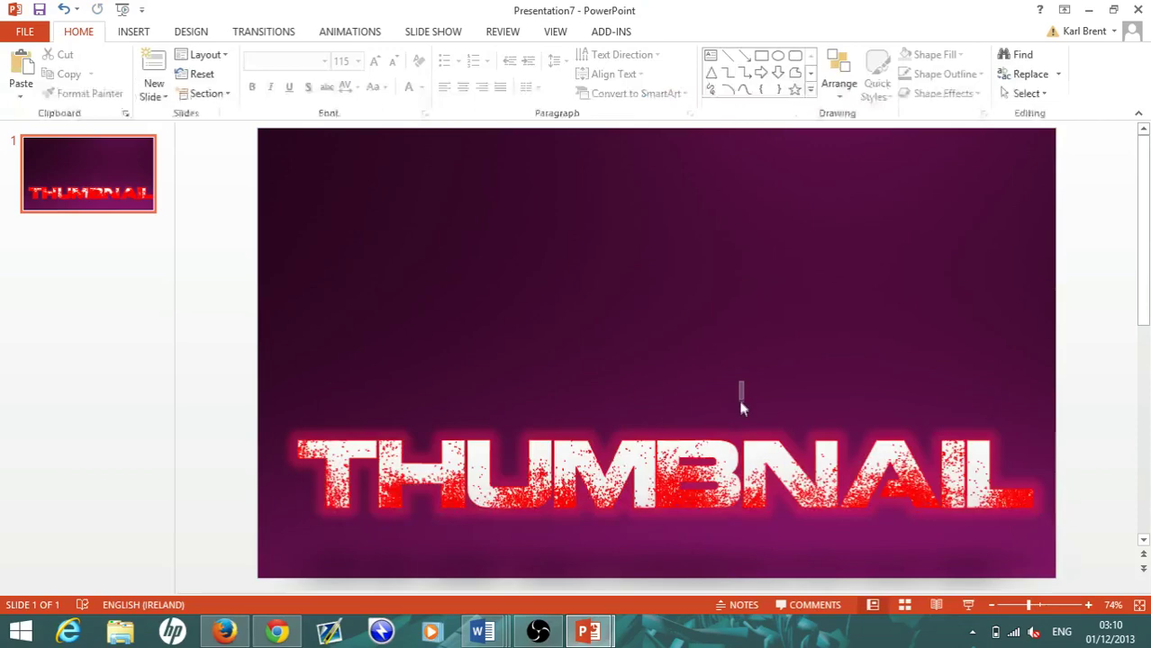
pyautogui.click(712, 407)
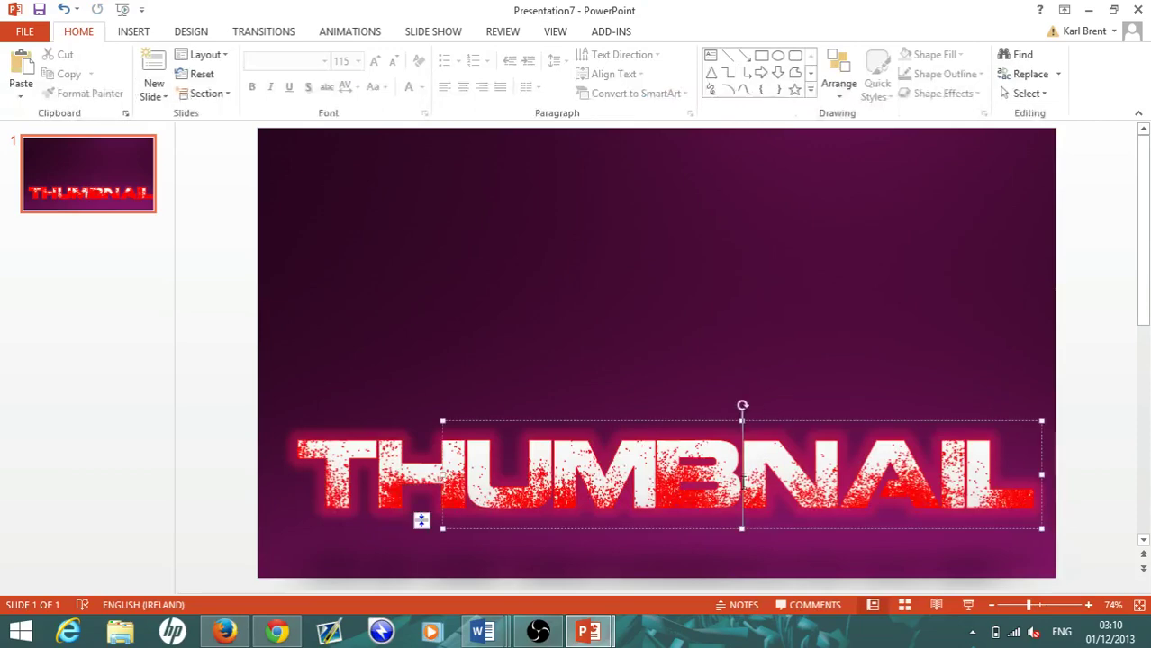
pyautogui.click(736, 407)
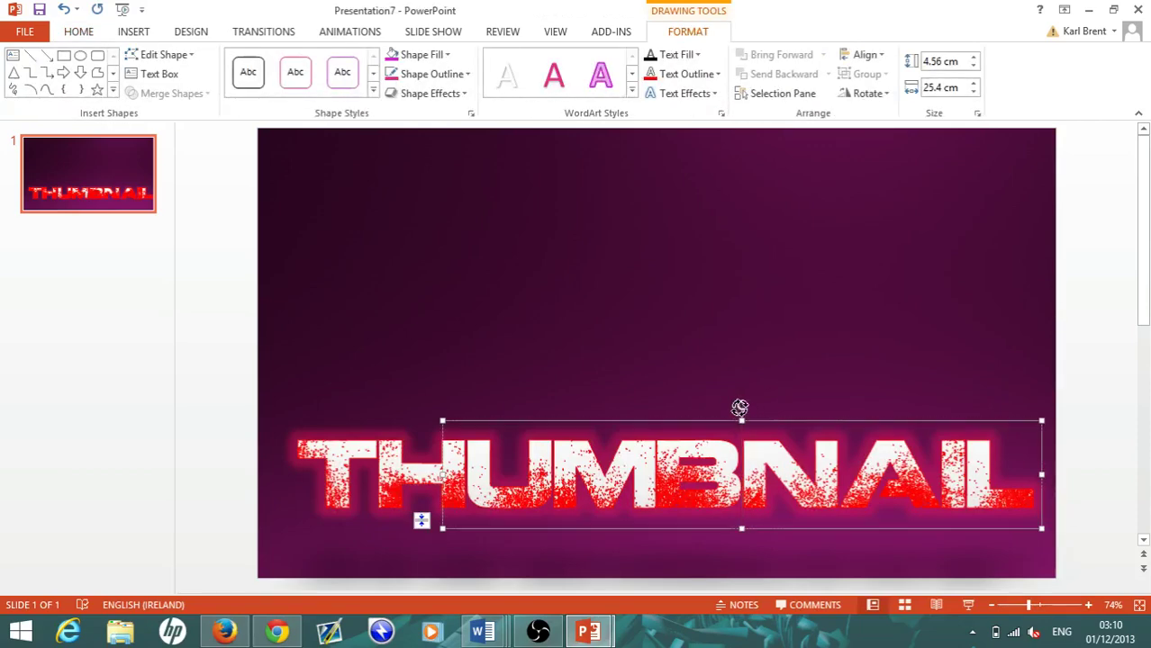
pyautogui.moveTo(736, 407); pyautogui.dragTo(733, 406)
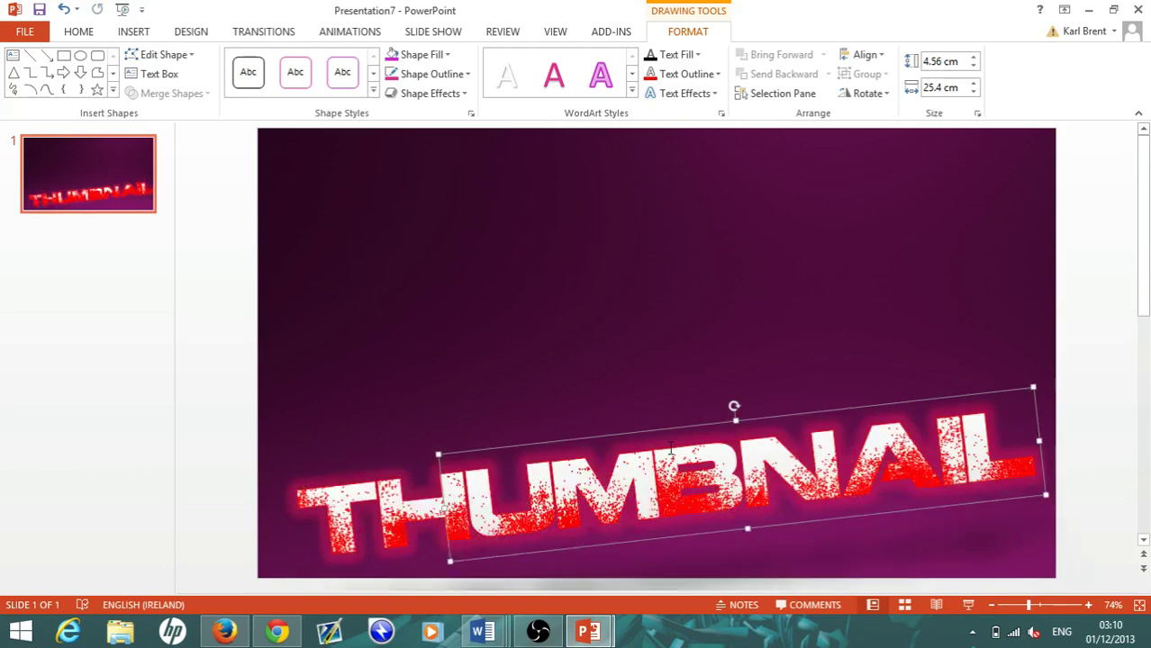
pyautogui.moveTo(665, 418); pyautogui.dragTo(661, 407)
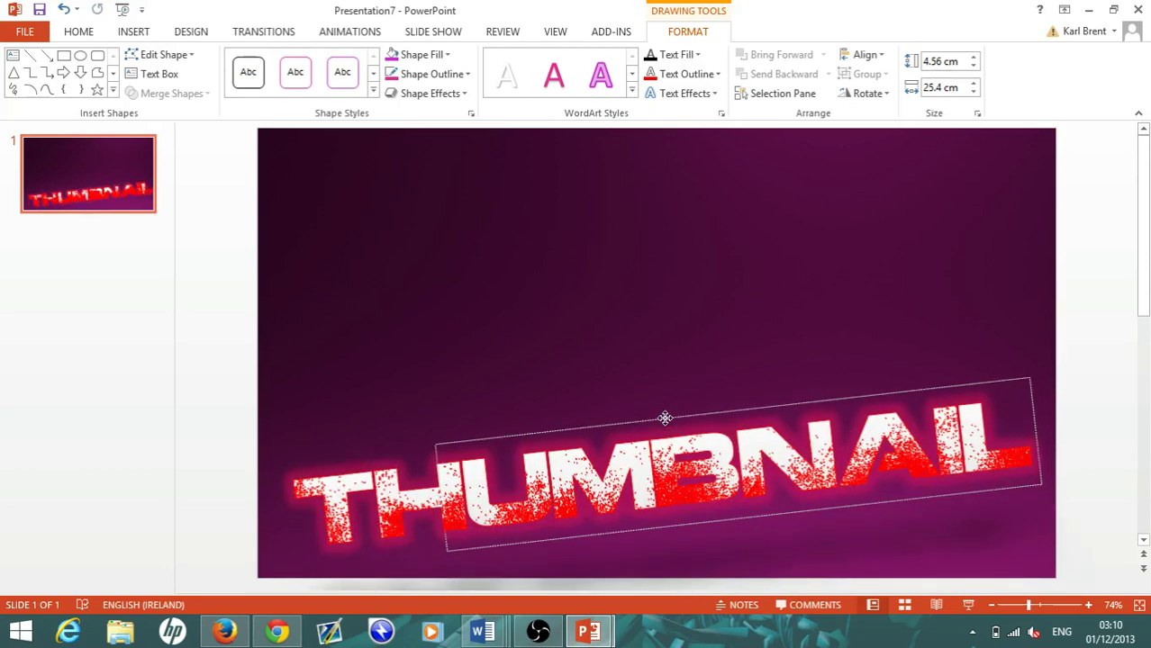
# Copy the enlarged YouTube logo from the image results in Chrome and return to Presentation7 in PowerPoint.
pyautogui.click(278, 633)
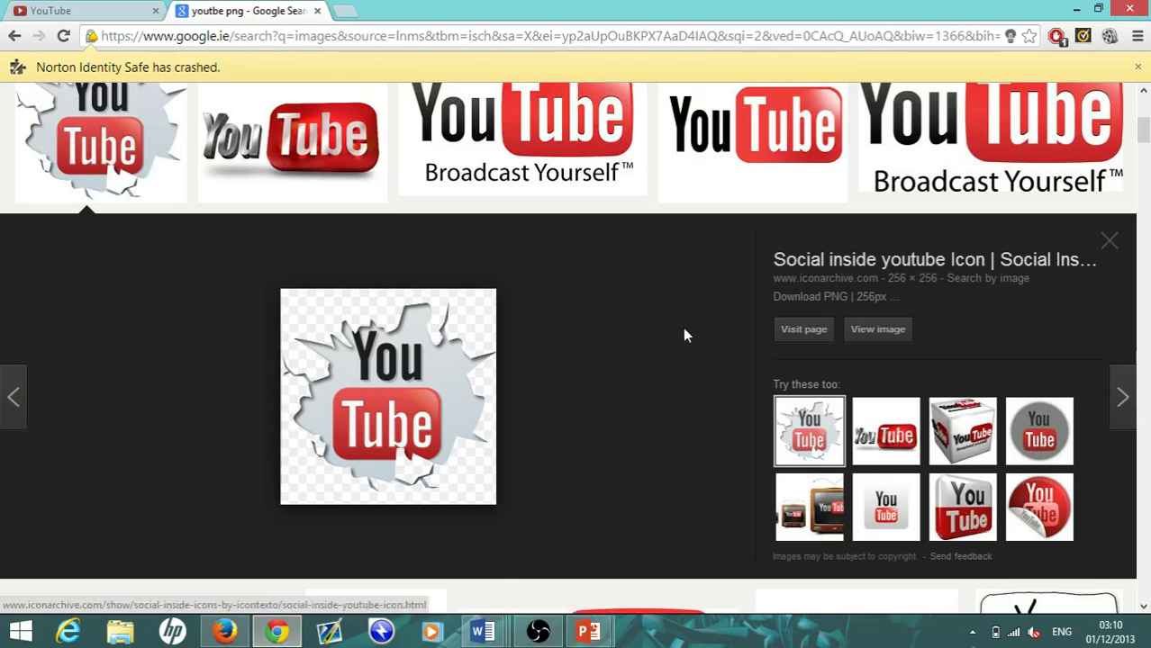
pyautogui.rightClick(420, 114)
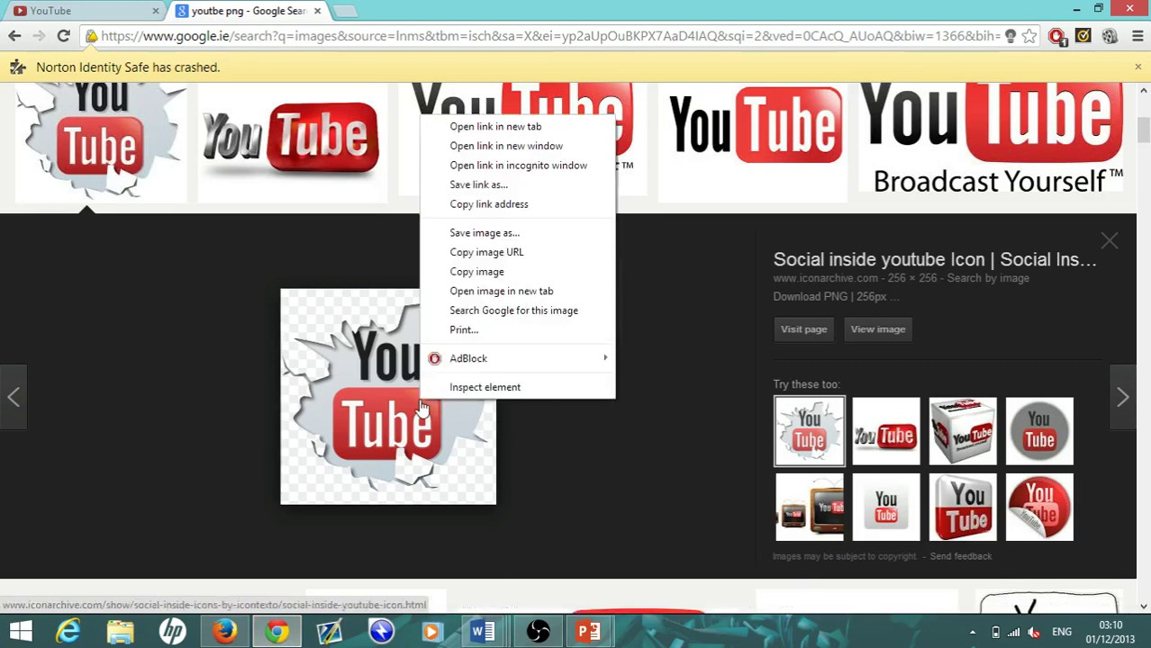
pyautogui.click(503, 276)
pyautogui.moveTo(590, 634)
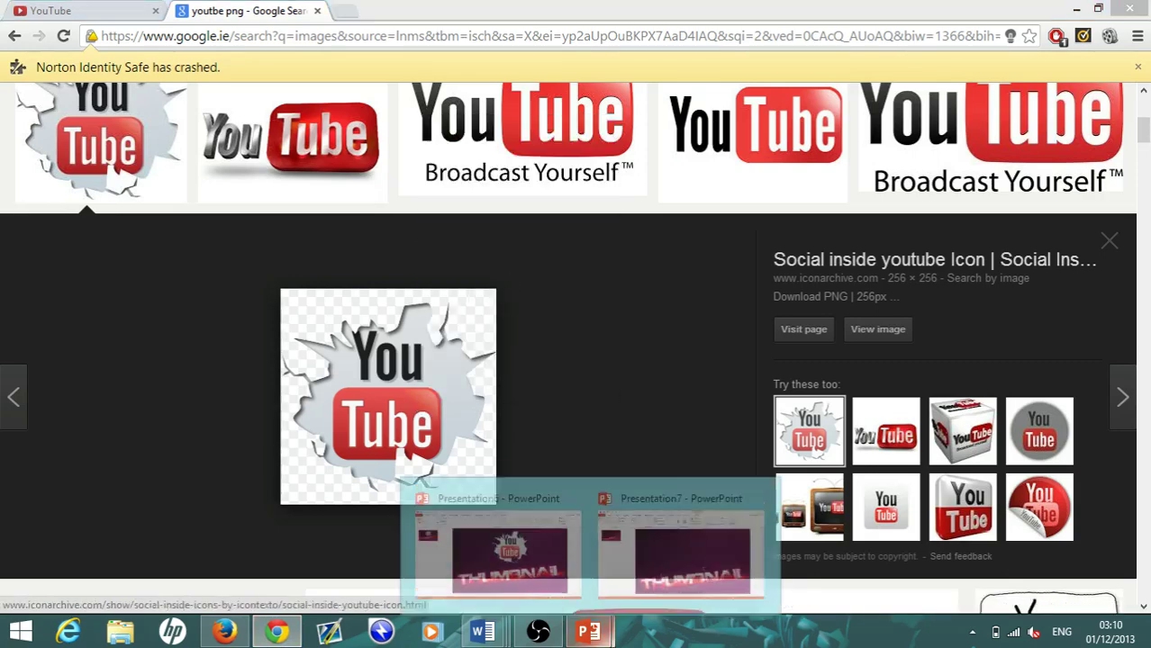
pyautogui.click(674, 579)
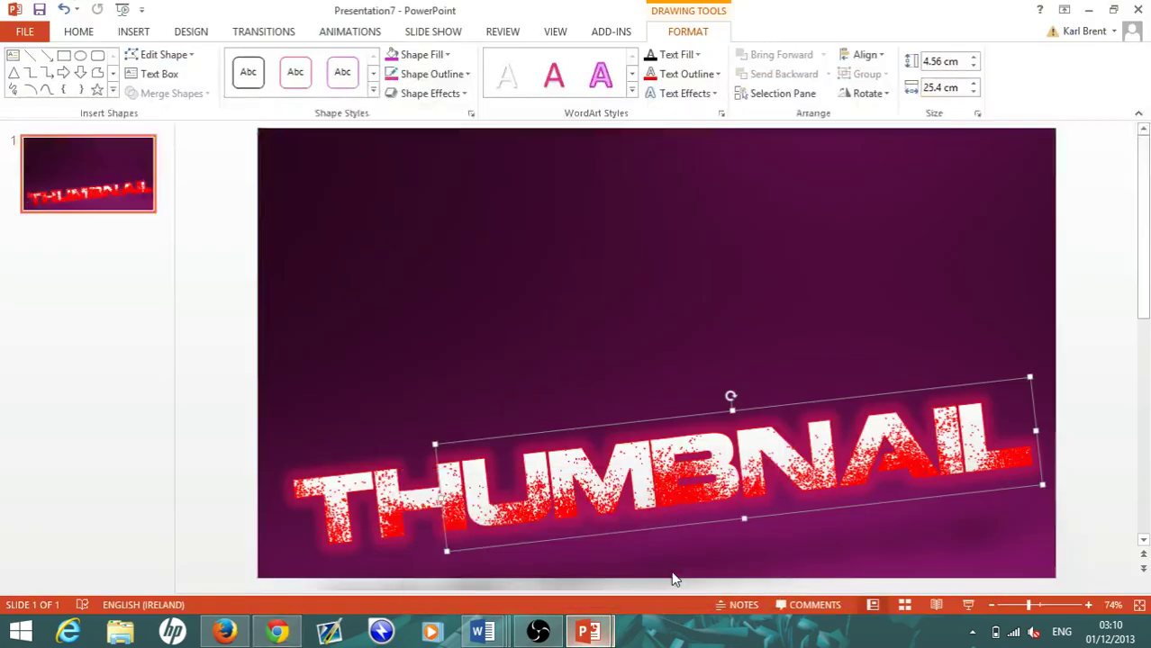
# Paste the copied YouTube logo onto the slide using the destination theme and move it to the upper middle, above the title.
pyautogui.click(655, 353)
pyautogui.rightClick(653, 346)
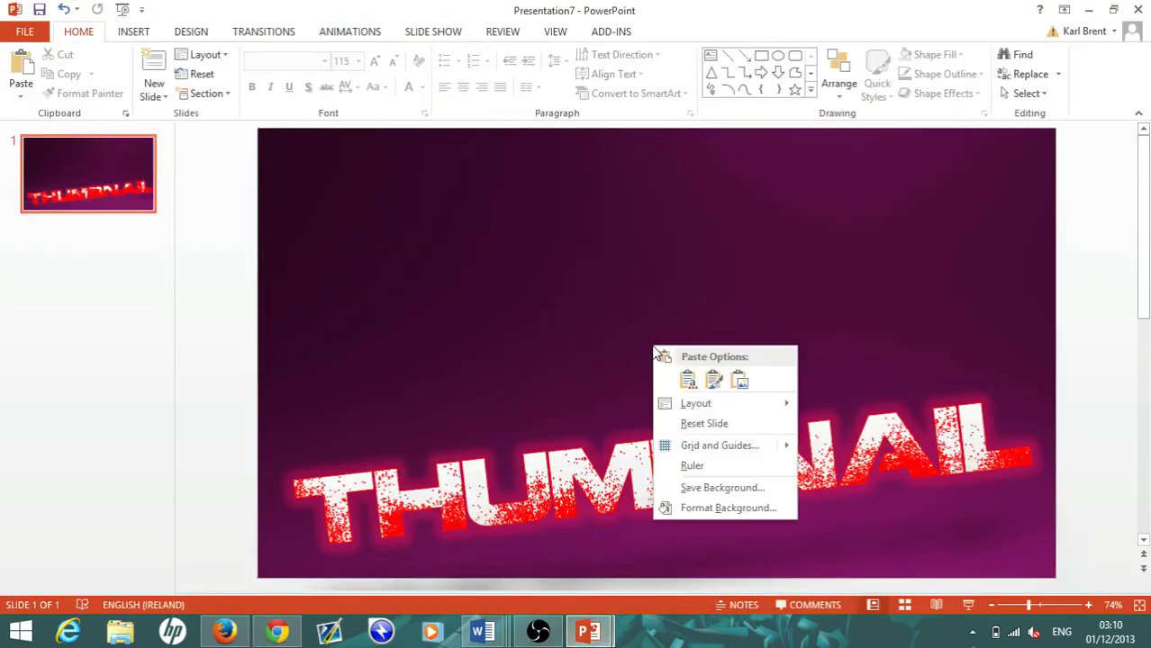
pyautogui.click(689, 382)
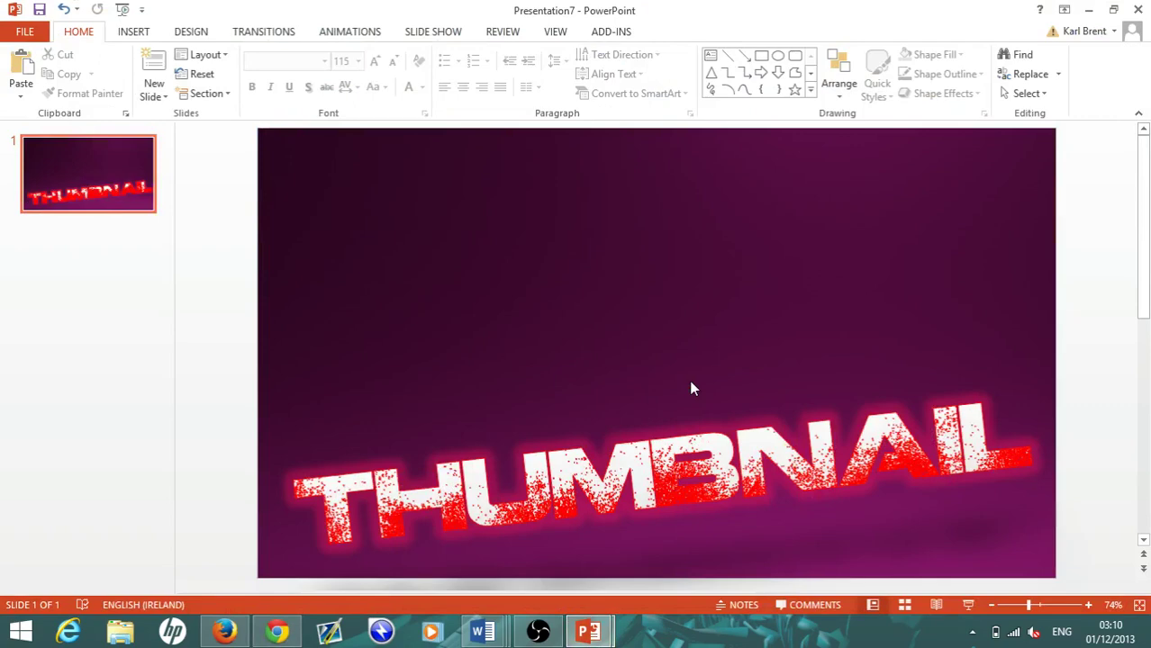
pyautogui.moveTo(357, 239); pyautogui.dragTo(663, 330)
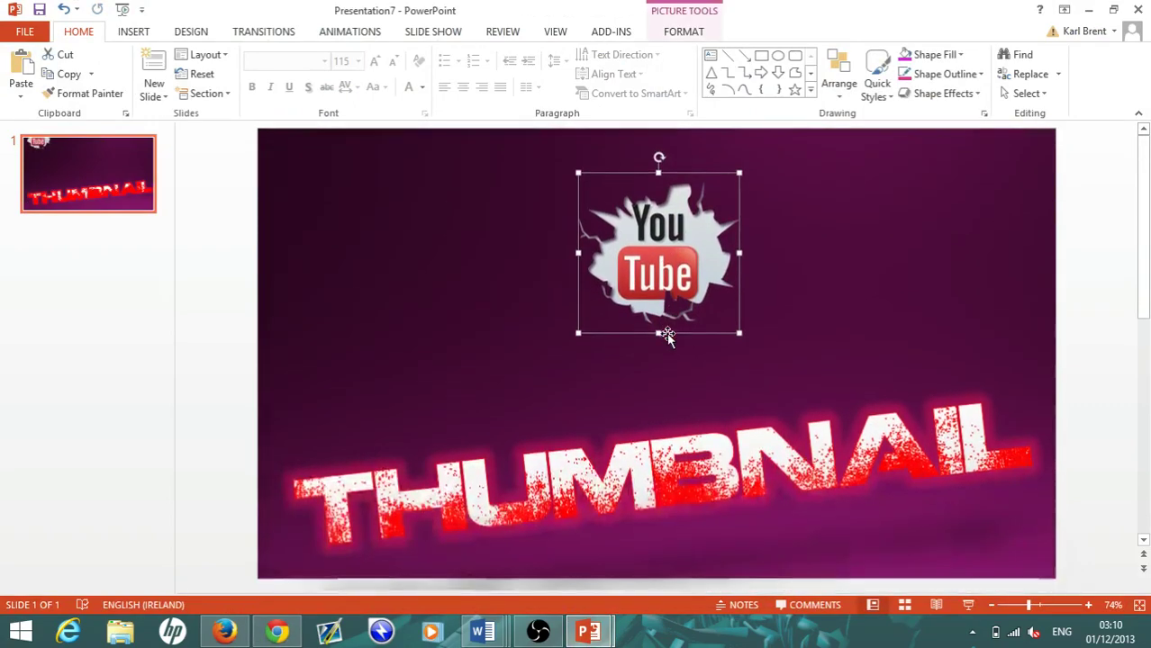
# Enlarge the YouTube logo proportionally so it fills the space above the THUMBNAIL title, centre it, and deselect it.
pyautogui.moveTo(579, 330); pyautogui.dragTo(703, 269)
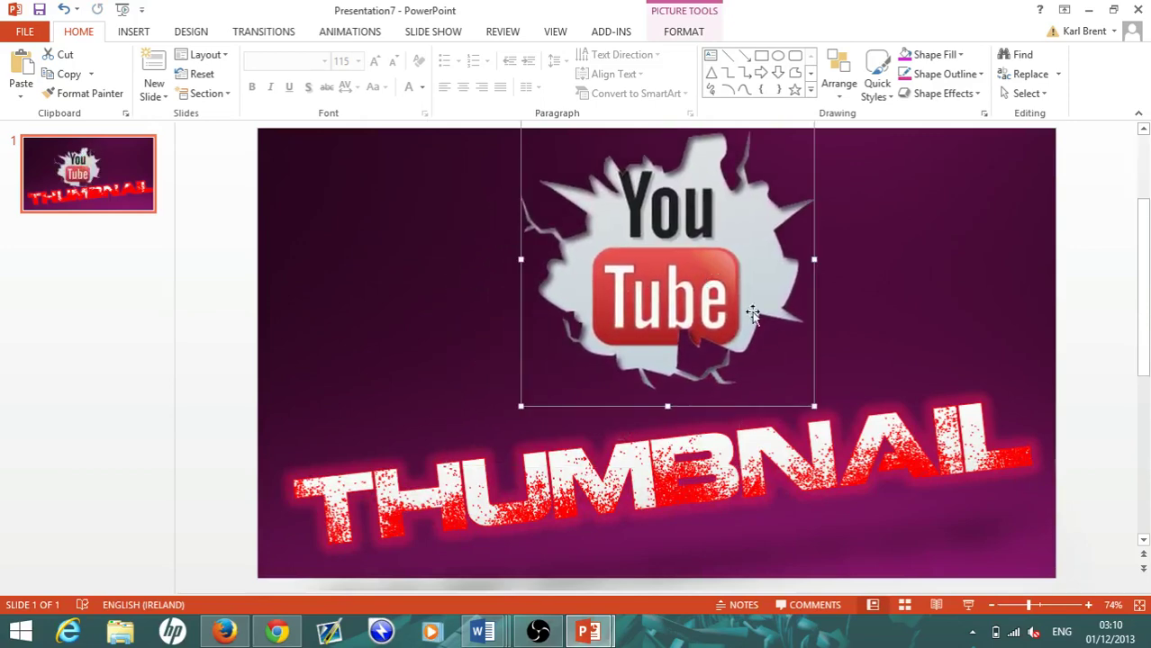
pyautogui.moveTo(813, 402); pyautogui.dragTo(840, 432)
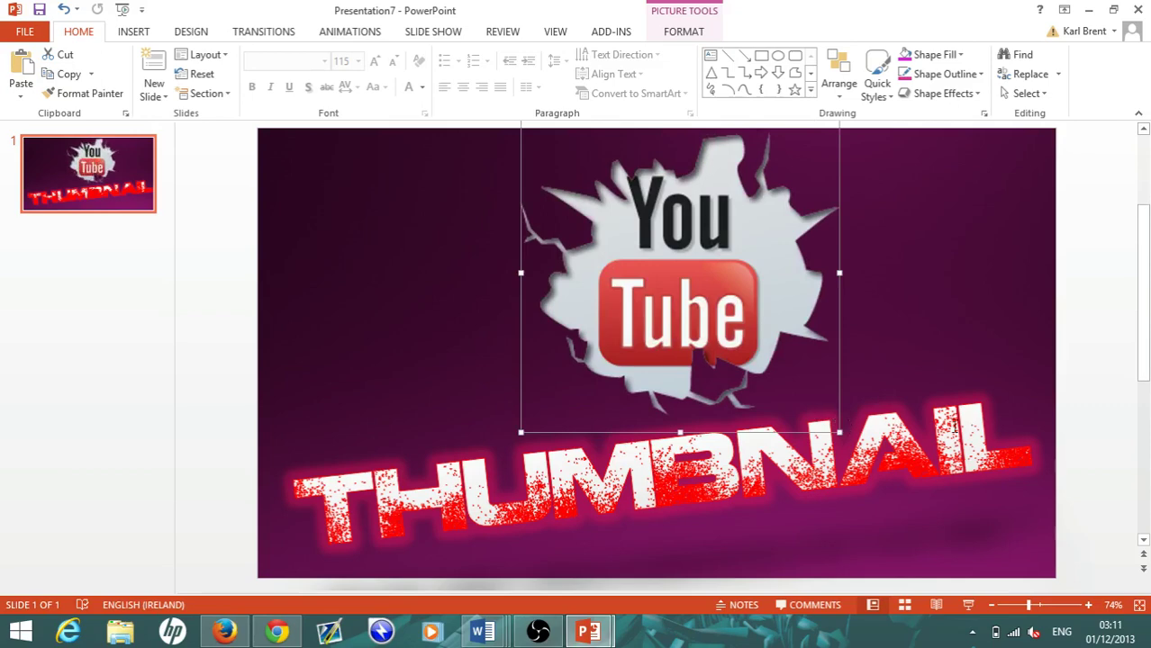
pyautogui.click(946, 283)
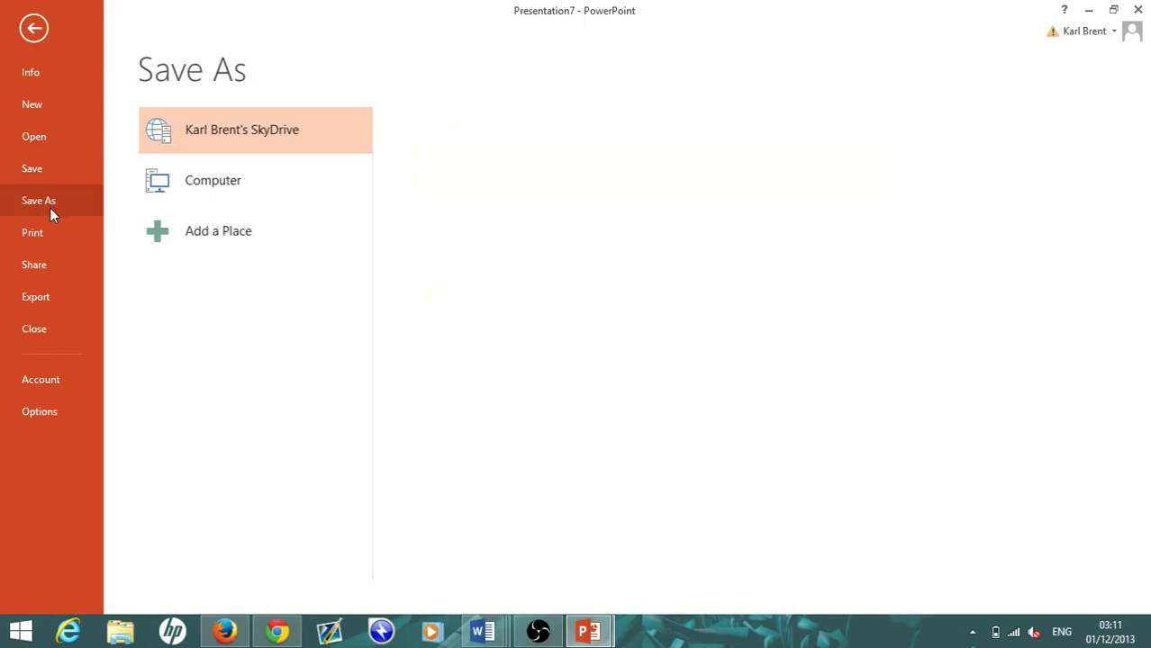
# Save the slide to the Desktop as THUMBNAIL in JPEG File Interchange Format.
pyautogui.click(208, 195)
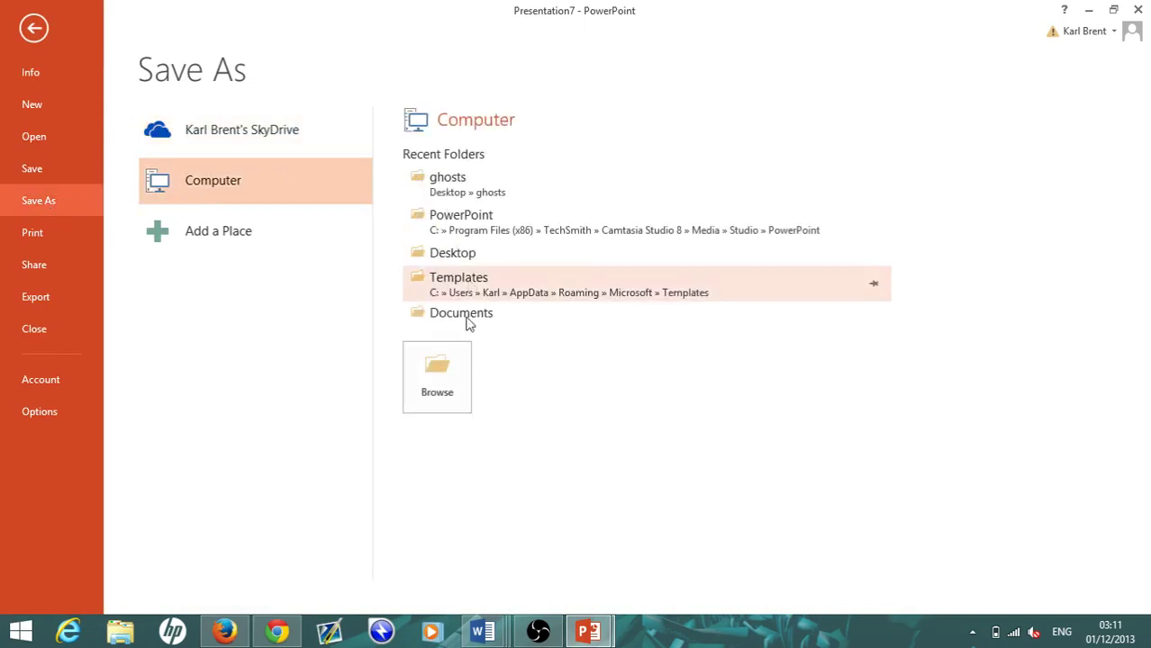
pyautogui.click(465, 261)
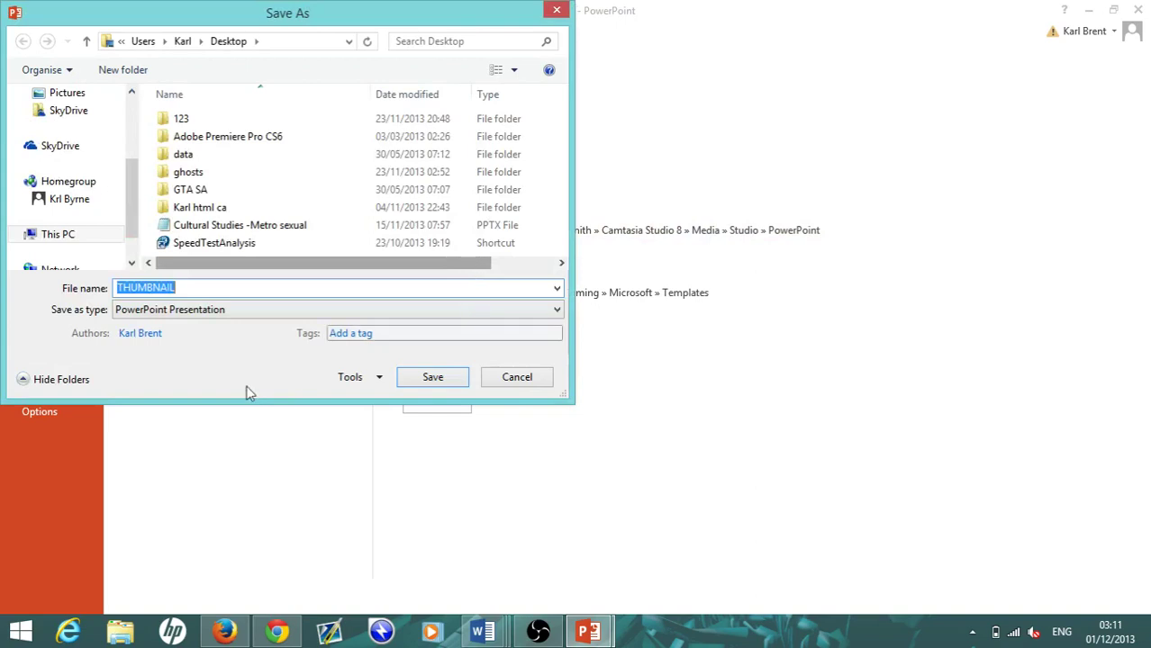
pyautogui.click(288, 309)
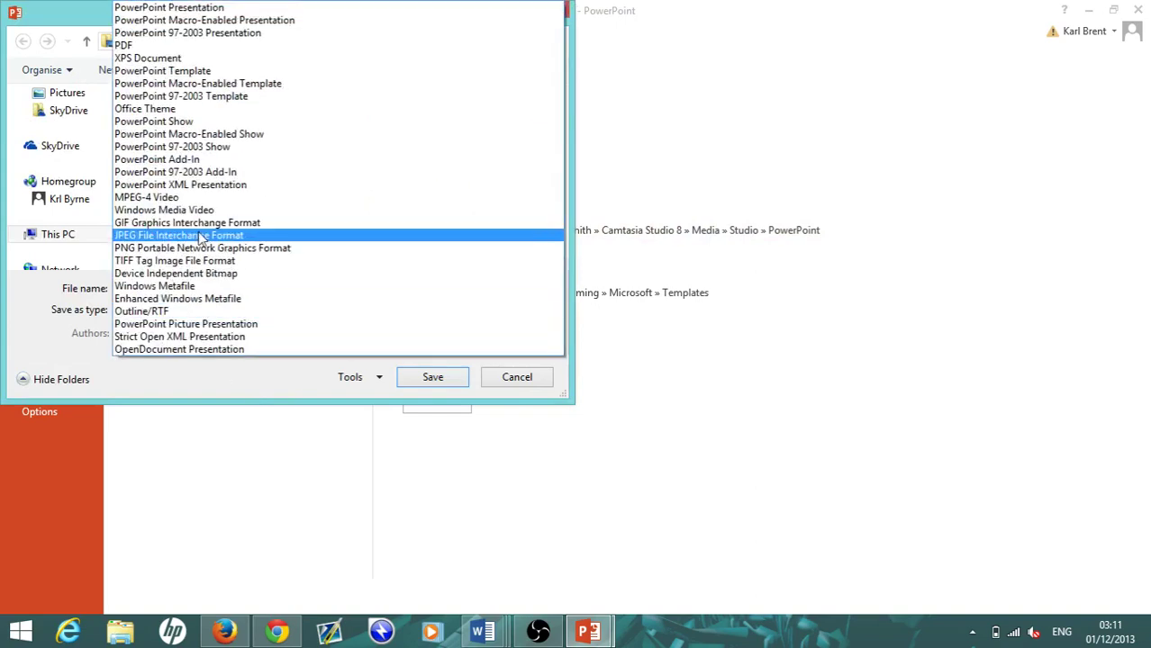
pyautogui.click(202, 236)
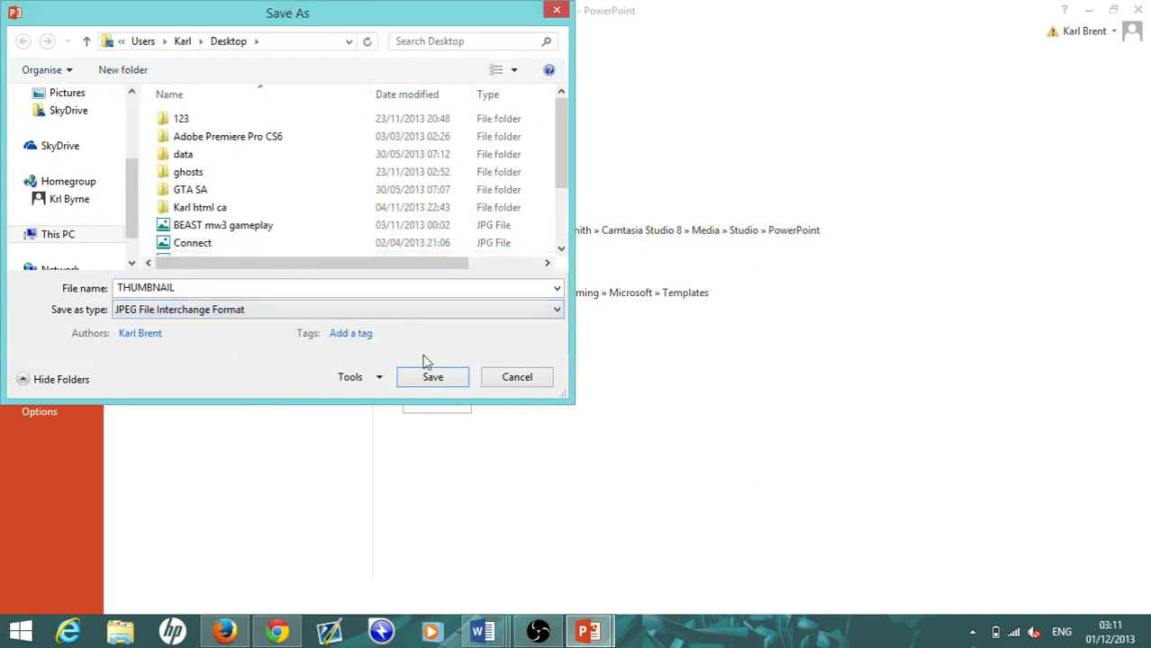
pyautogui.click(430, 379)
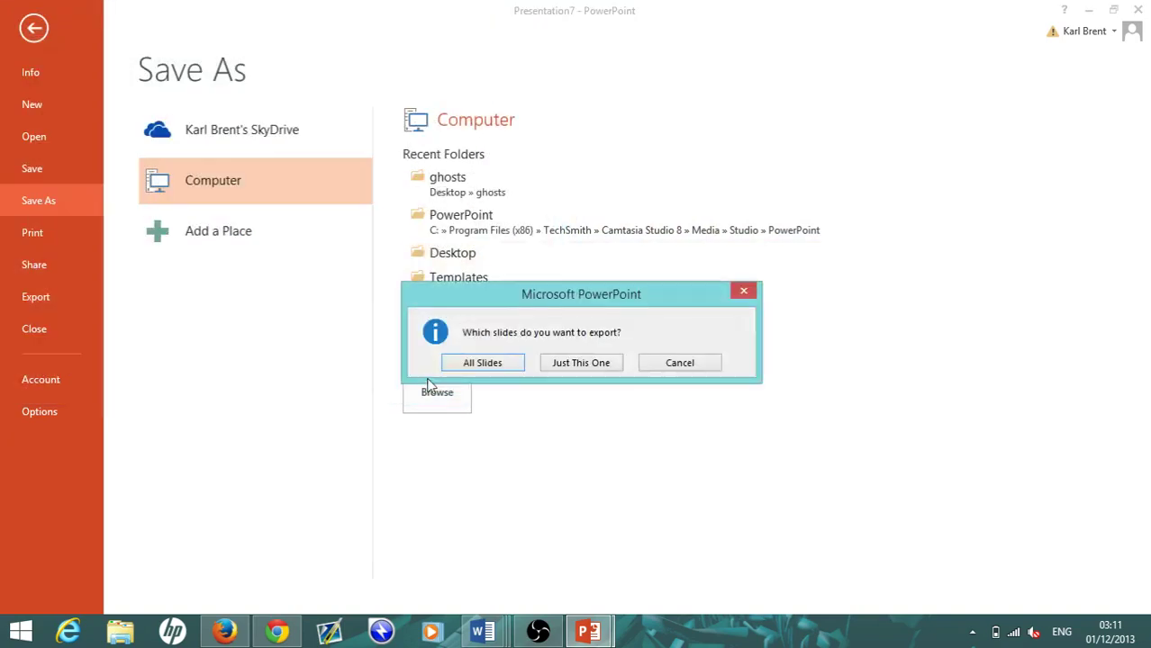